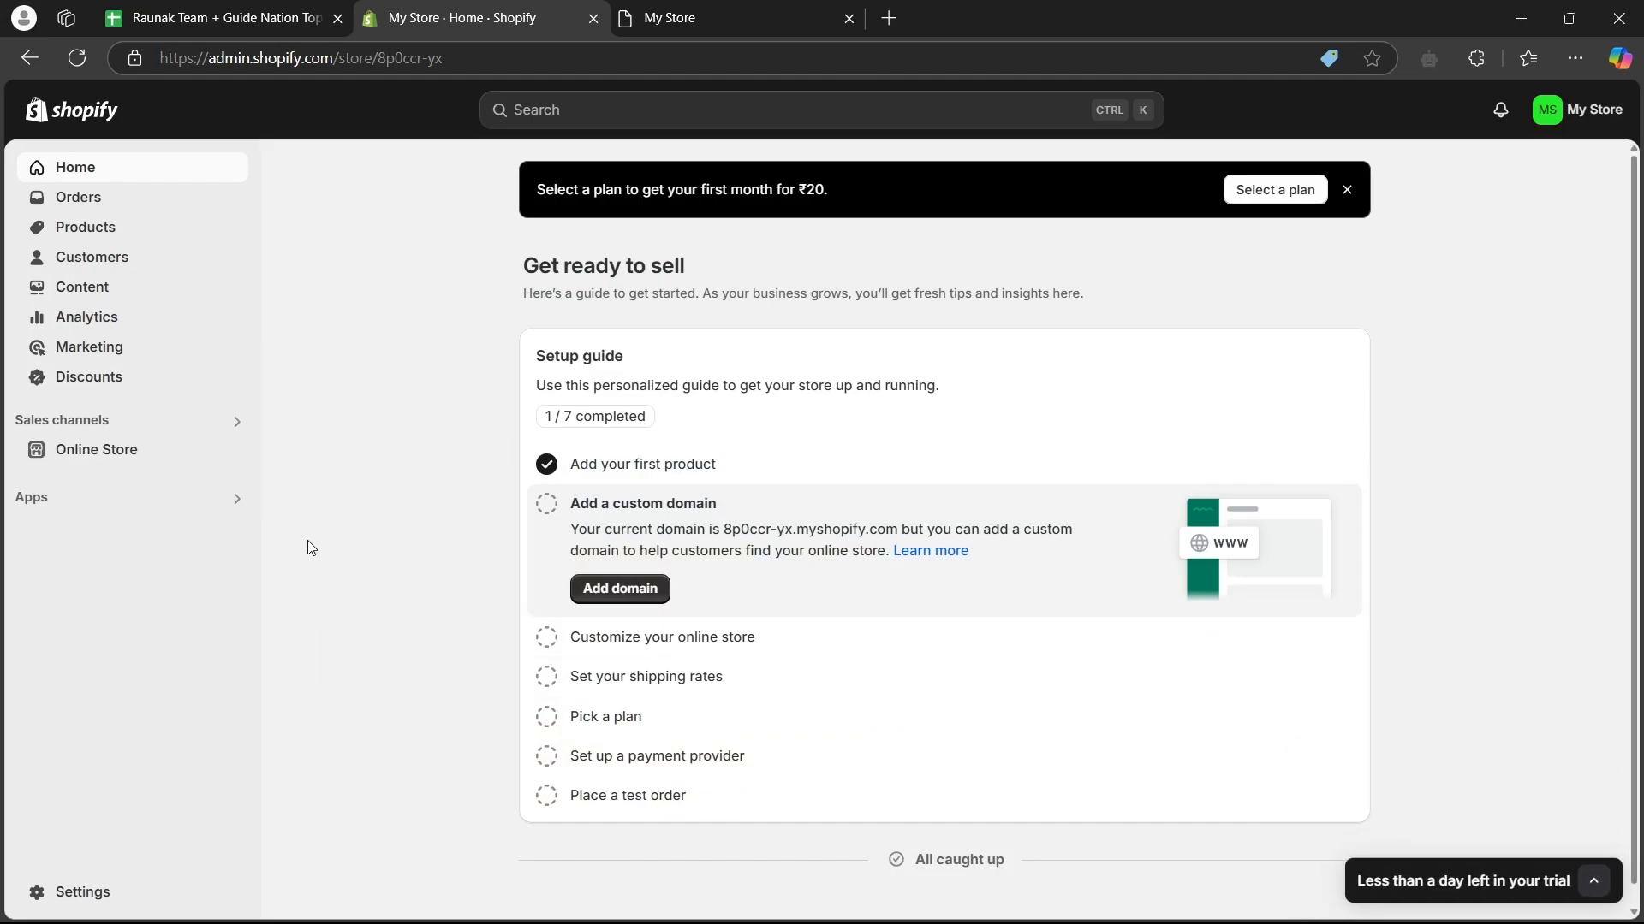
- Open the current Refresh theme of the online store for customization
{"action": "left_click", "coordinate": [139, 451]}
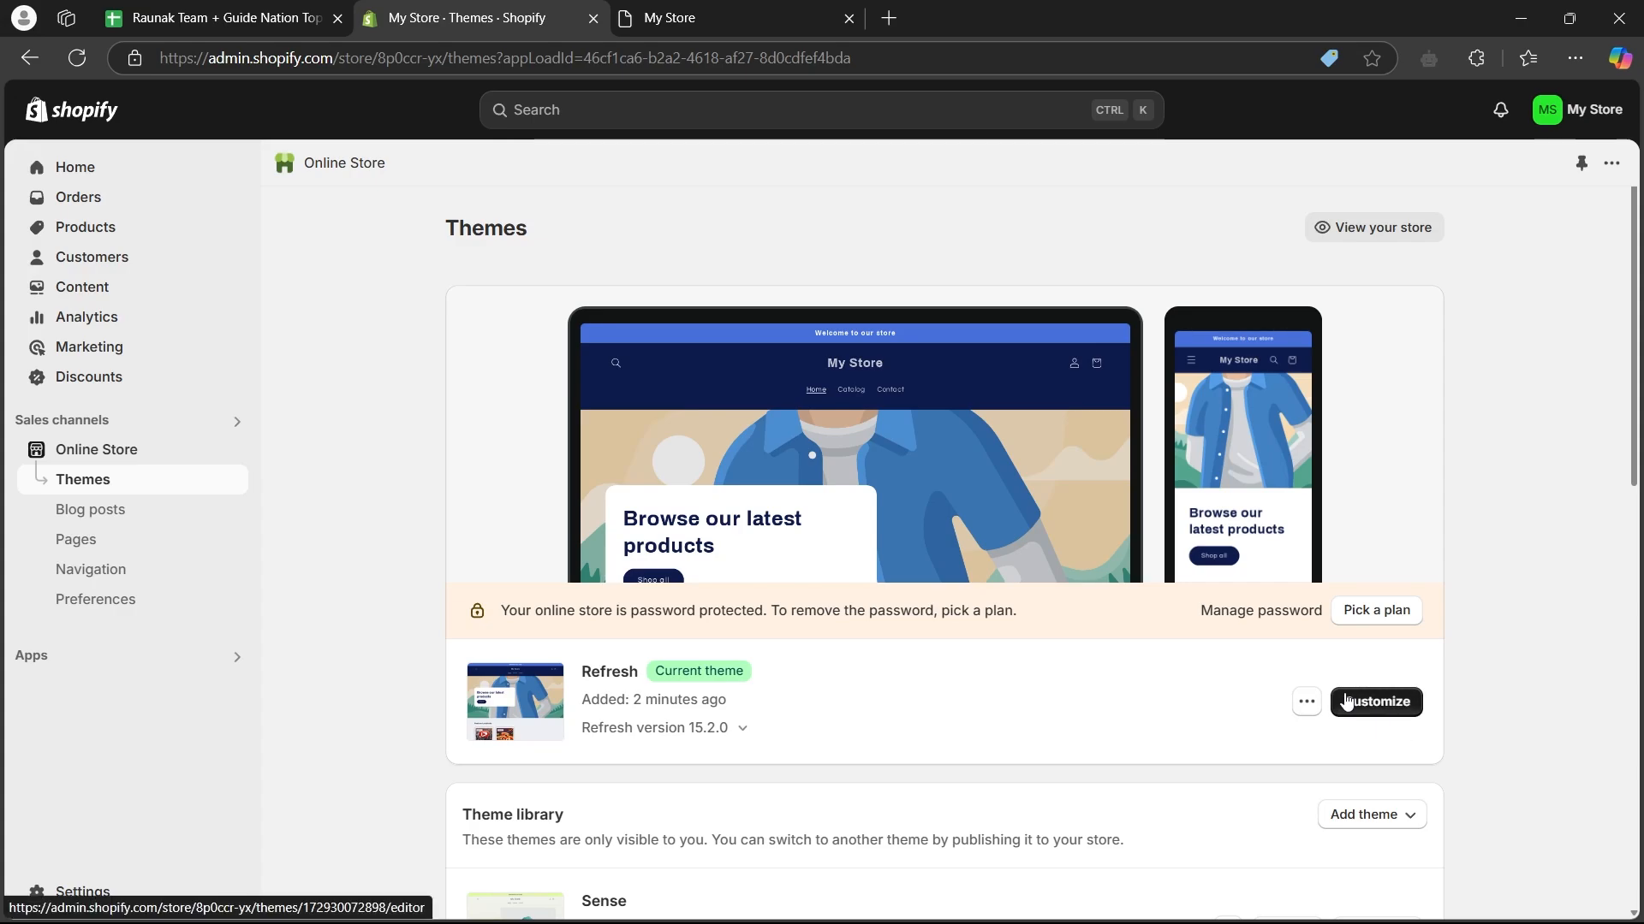
{"action": "left_click", "coordinate": [1388, 709]}
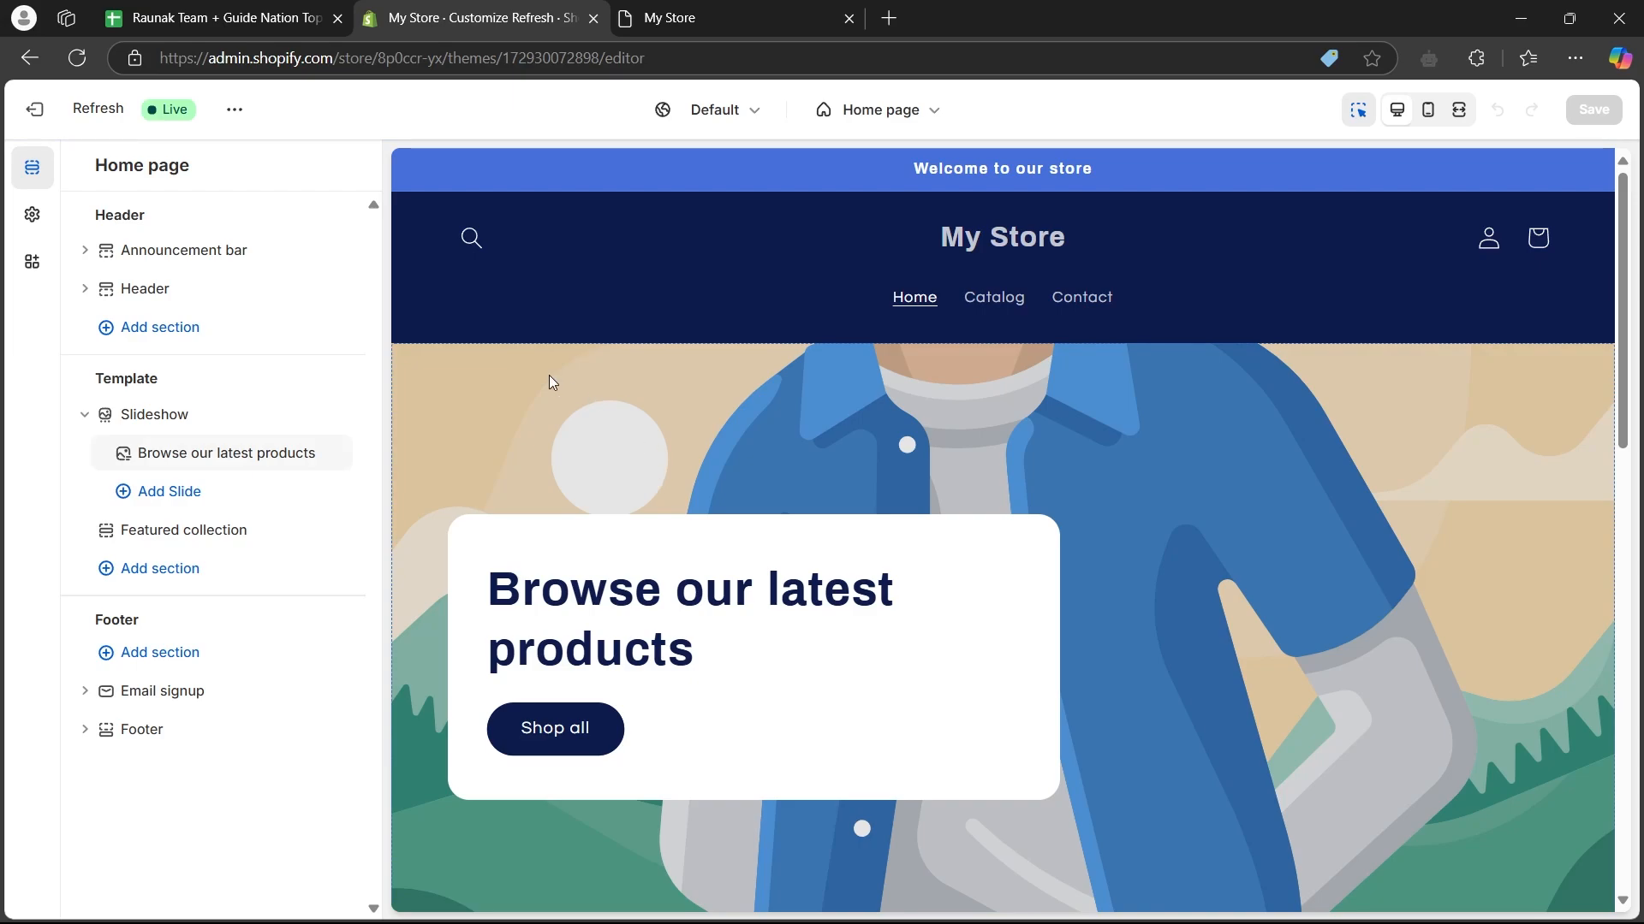
- Examine the home page preview and the settings of its slideshow, featured collection and footer sections
{"action": "scroll", "coordinate": [1342, 543], "scroll_direction": "down", "scroll_amount": 4}
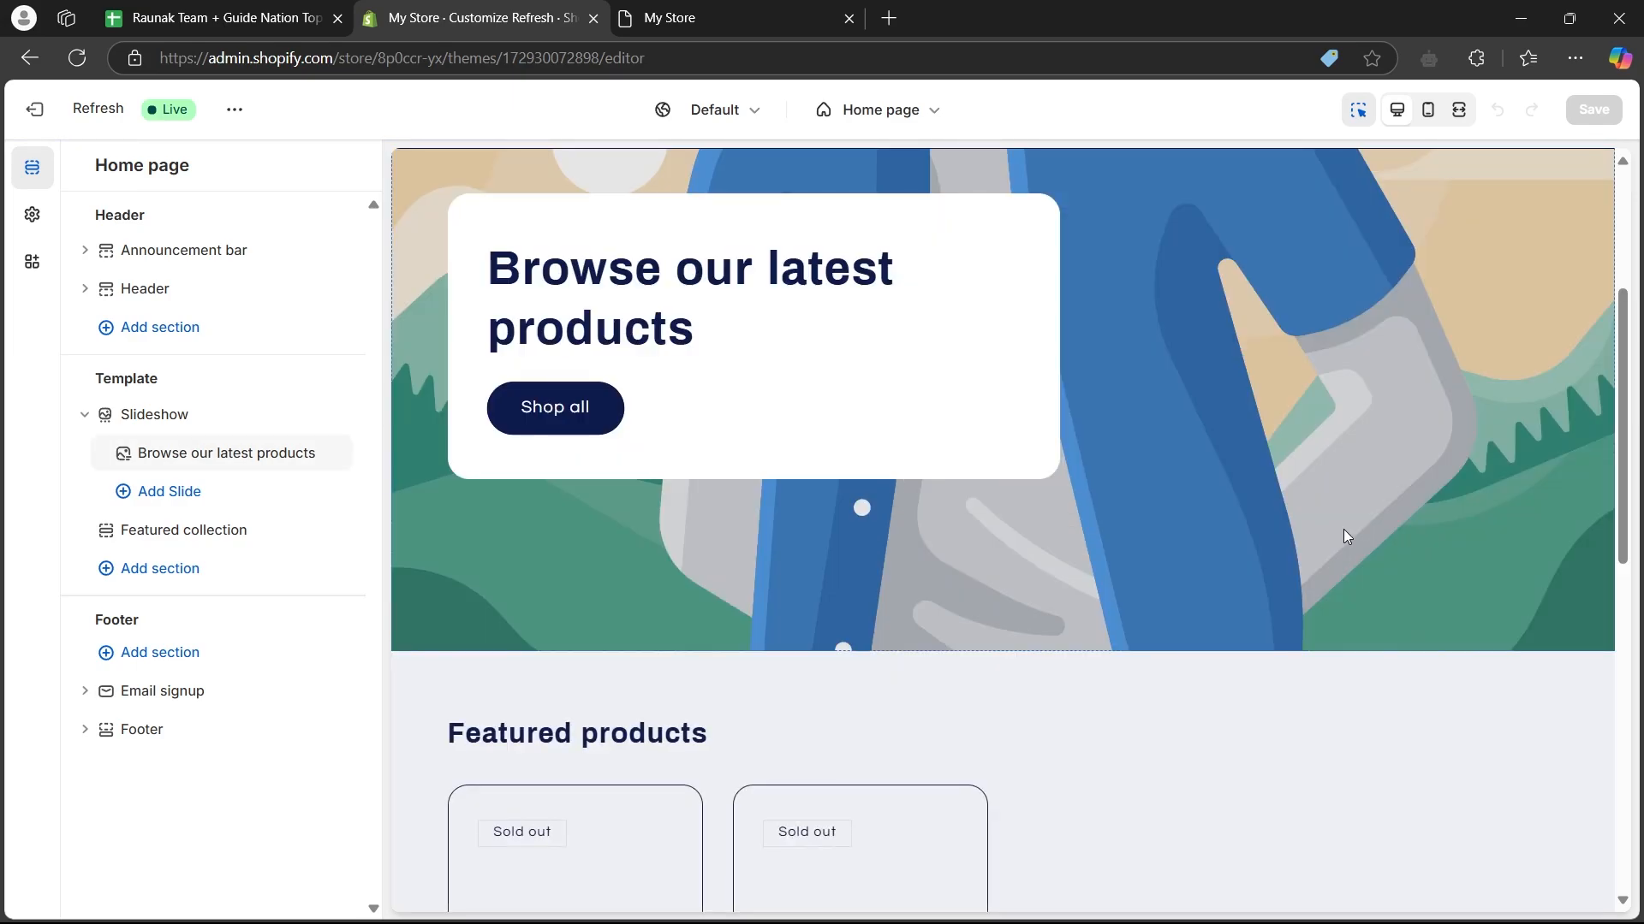
{"action": "scroll", "coordinate": [1326, 539], "scroll_direction": "down", "scroll_amount": 10}
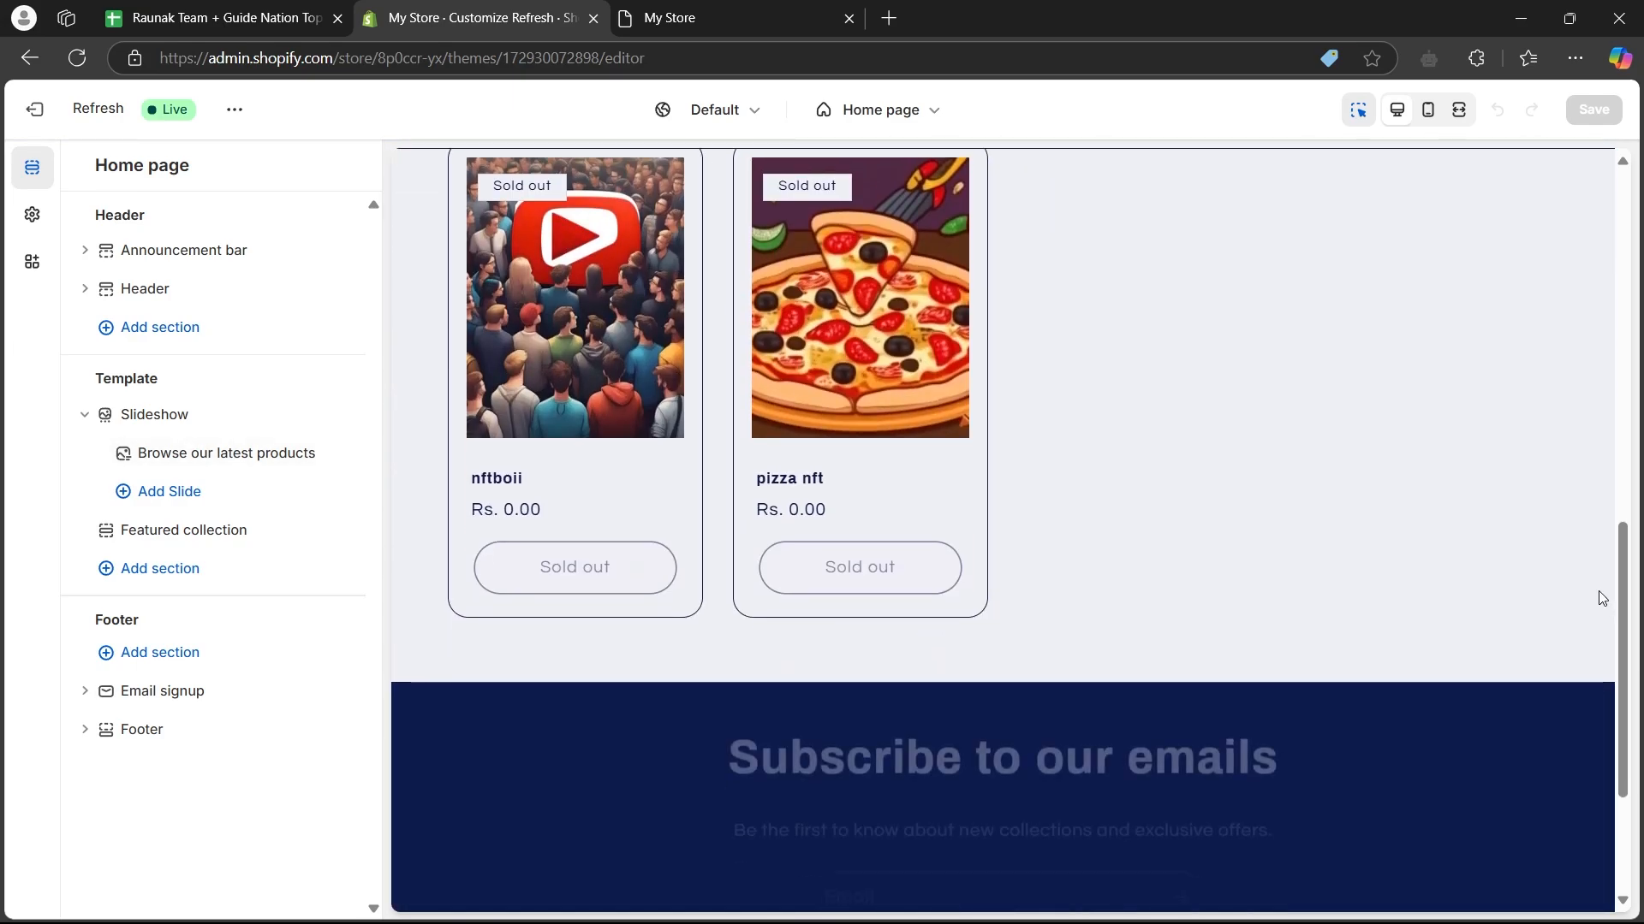
{"action": "scroll", "coordinate": [1603, 576], "scroll_direction": "up", "scroll_amount": 5}
{"action": "left_click_drag", "start_coordinate": [1629, 525], "coordinate": [1642, 434]}
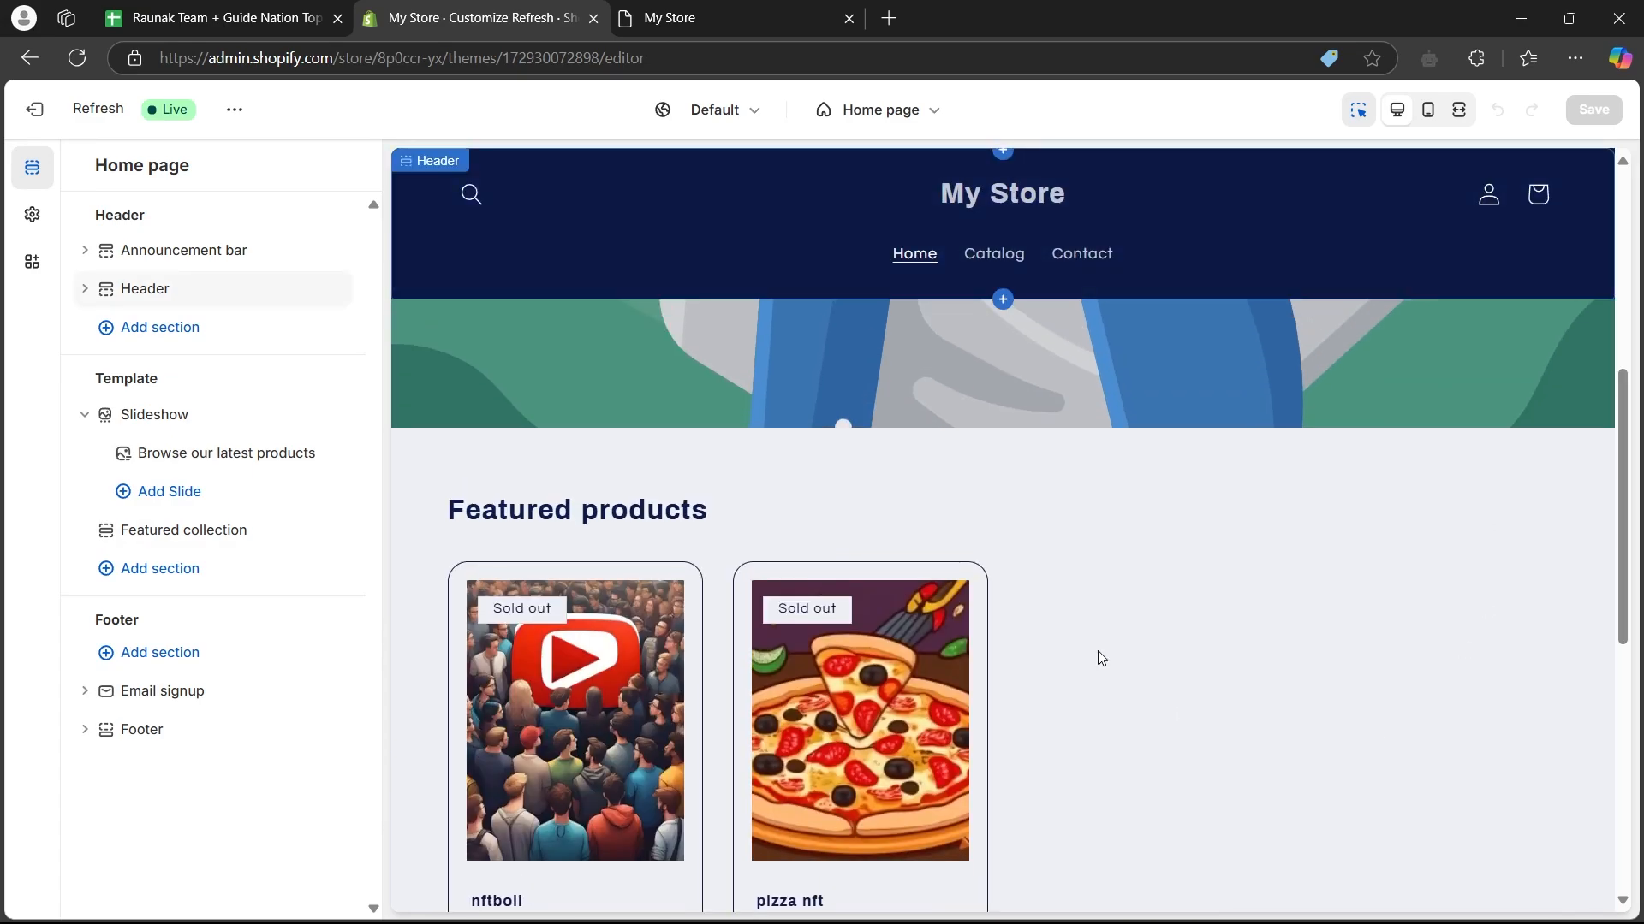
{"action": "left_click", "coordinate": [1286, 551]}
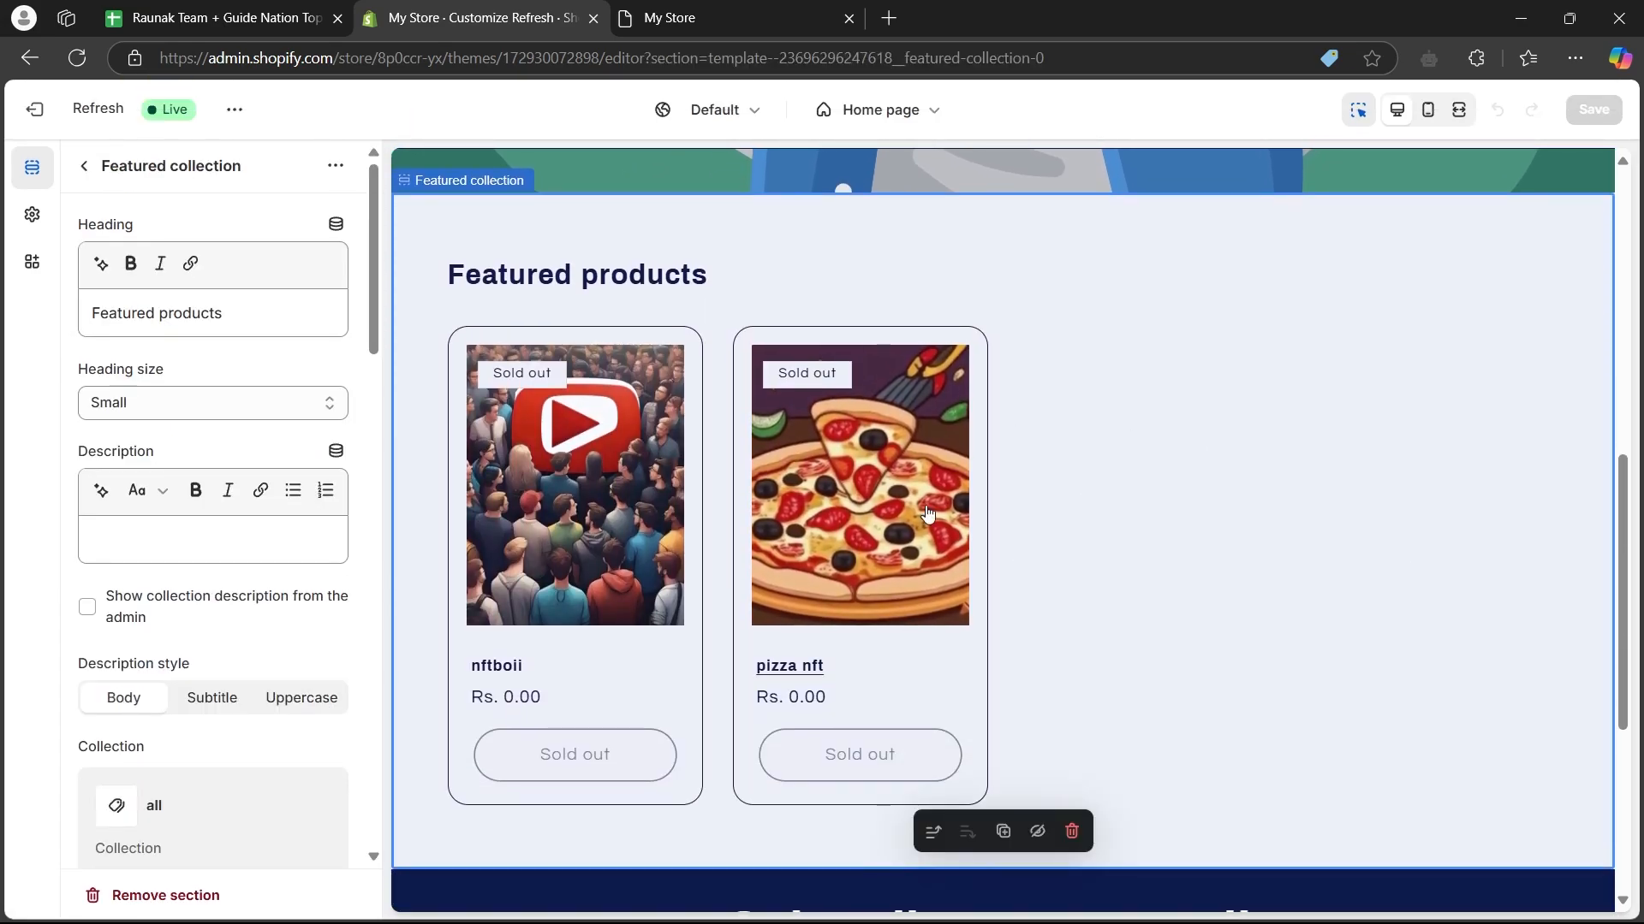
{"action": "scroll", "coordinate": [1090, 536], "scroll_direction": "down", "scroll_amount": 5}
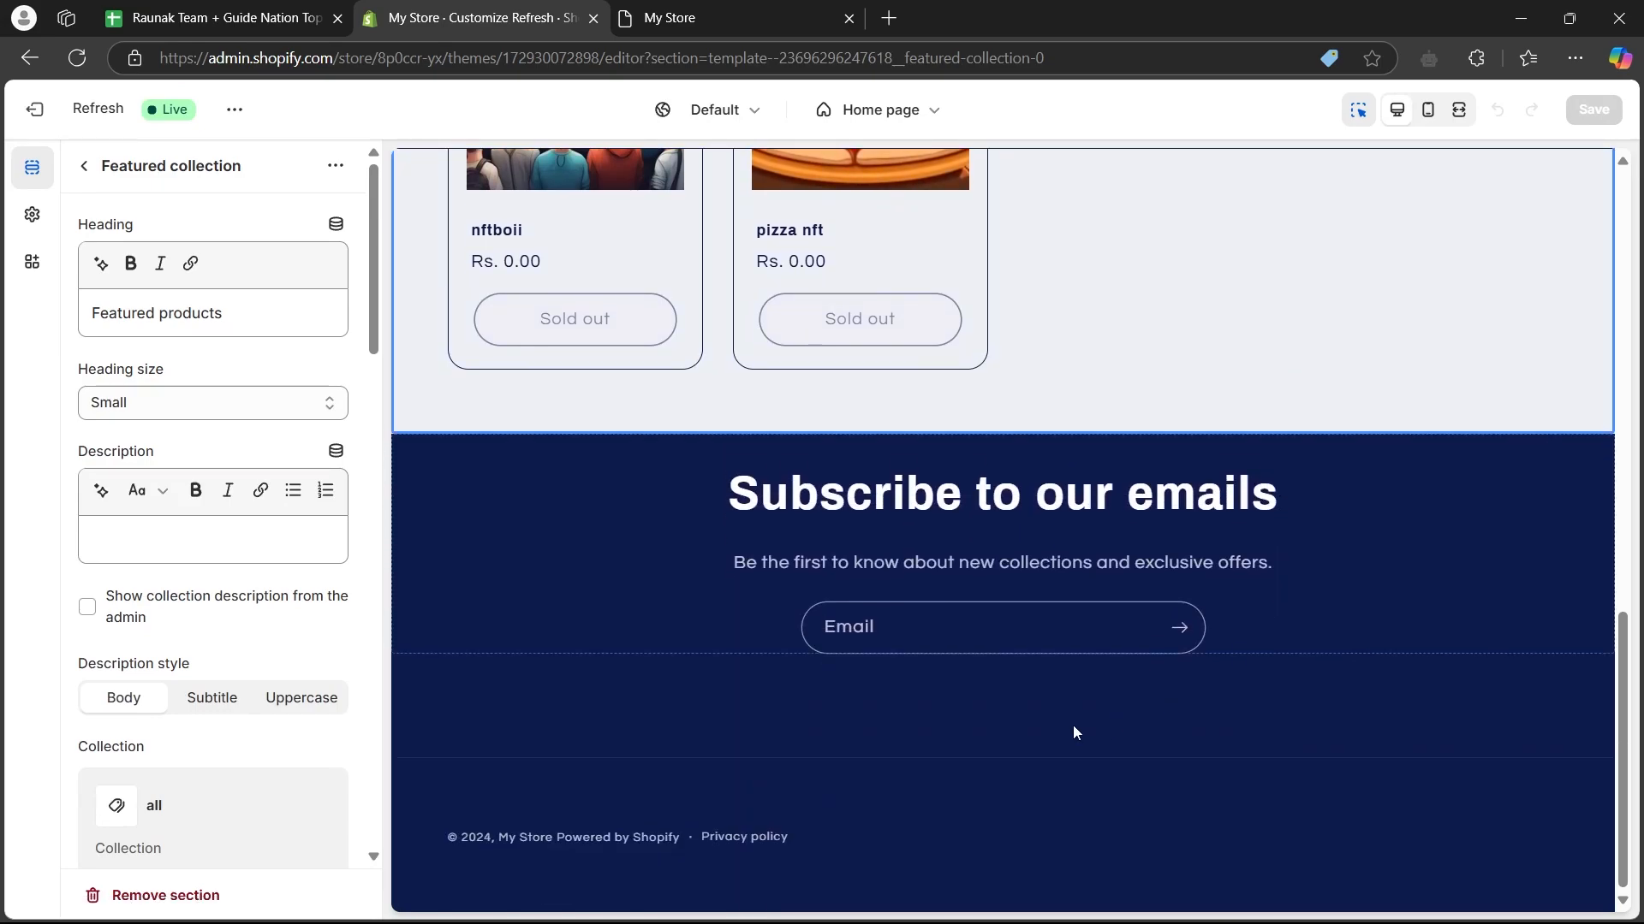
{"action": "left_click", "coordinate": [1209, 593]}
{"action": "left_click", "coordinate": [1267, 788]}
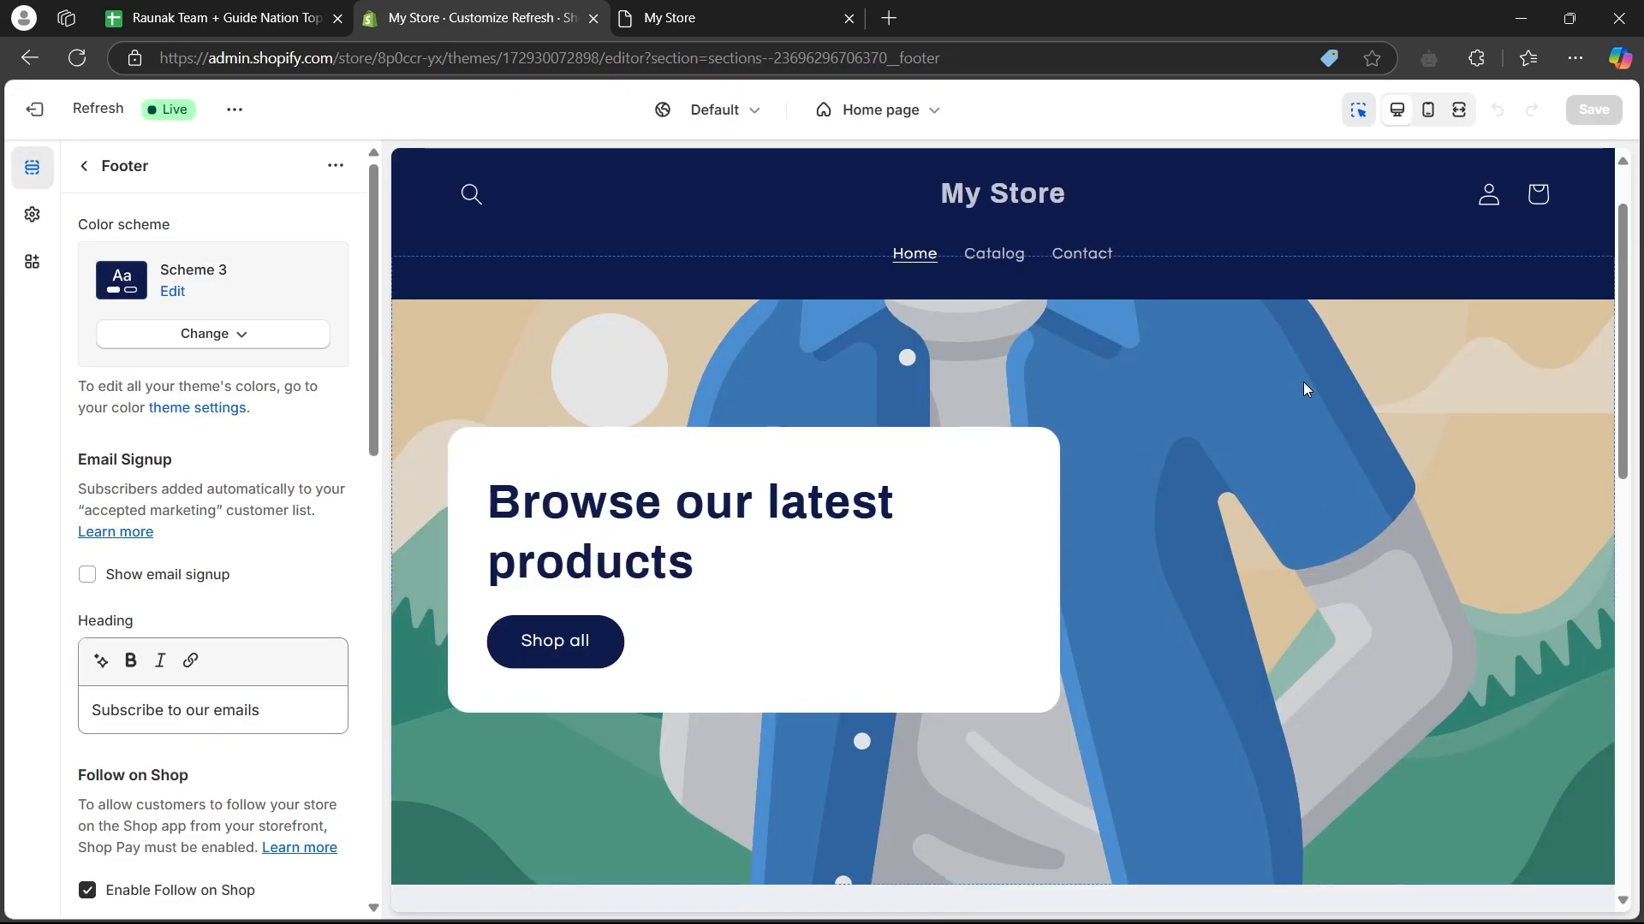
{"action": "left_click", "coordinate": [1276, 344]}
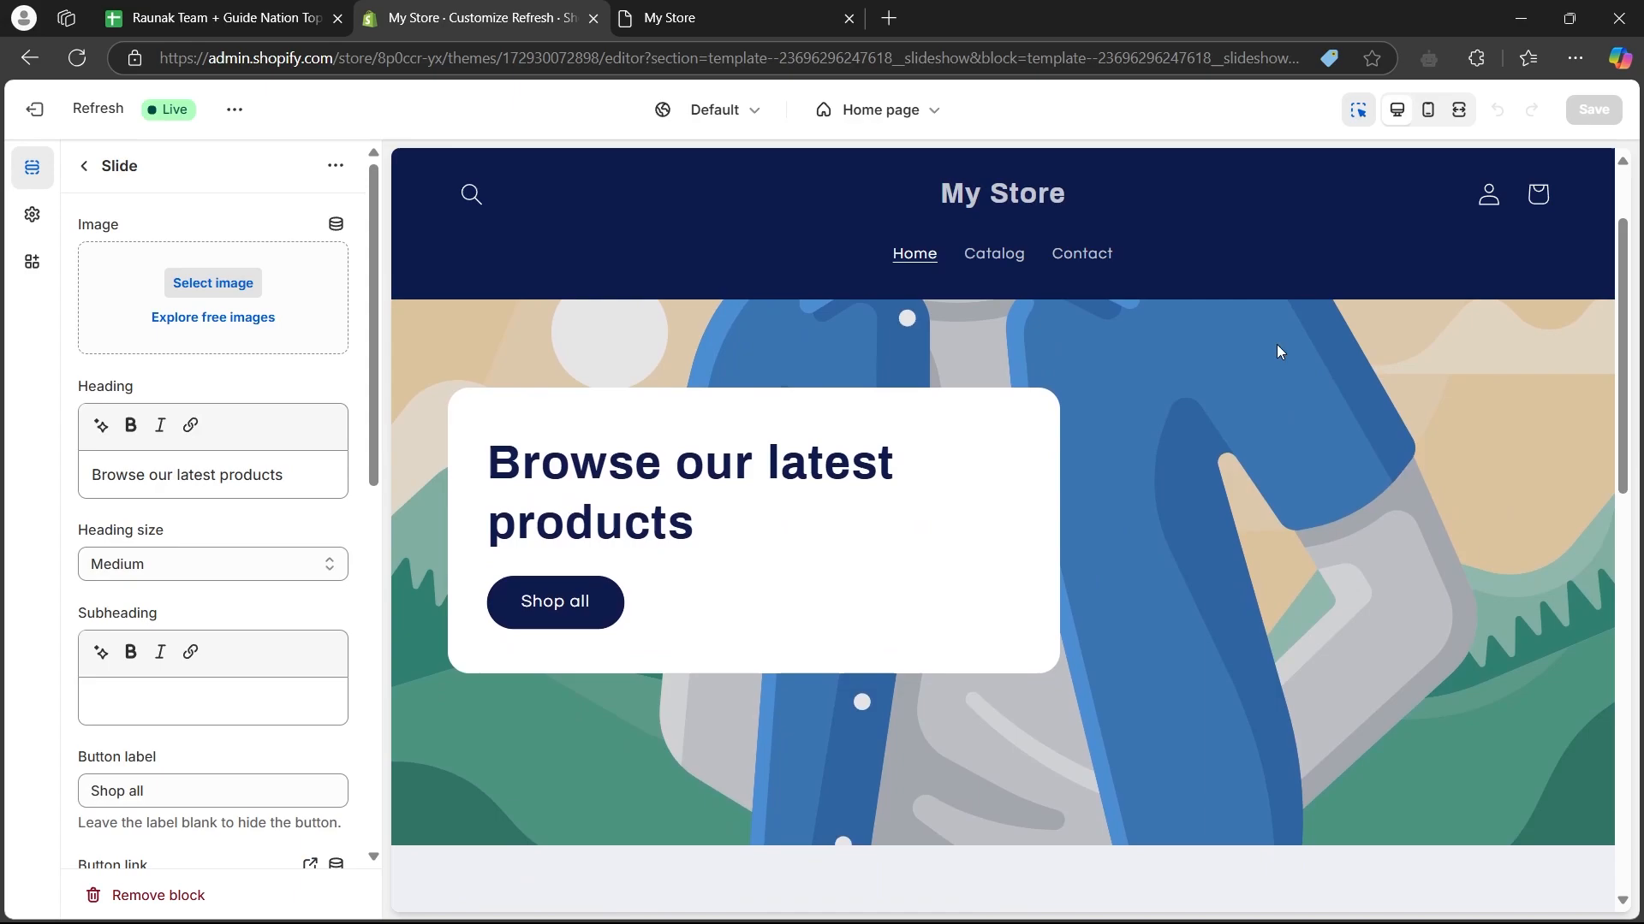
{"action": "scroll", "coordinate": [1322, 450], "scroll_direction": "down", "scroll_amount": 8}
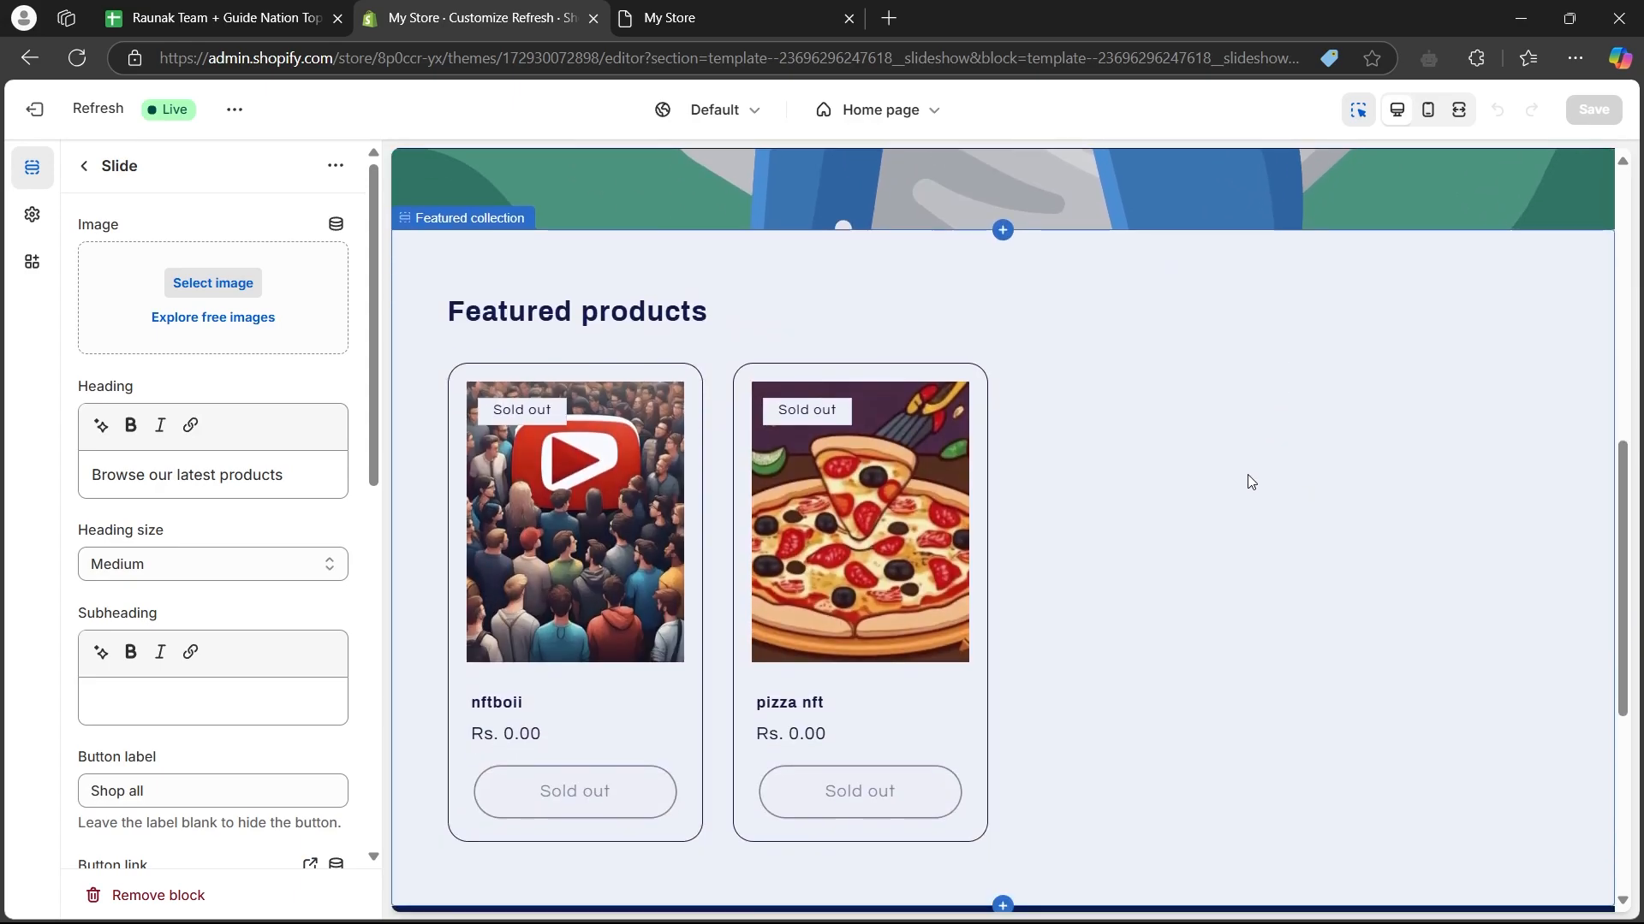
- Change the color scheme of the home page's Featured collection section to Scheme 4
{"action": "left_click", "coordinate": [1133, 444]}
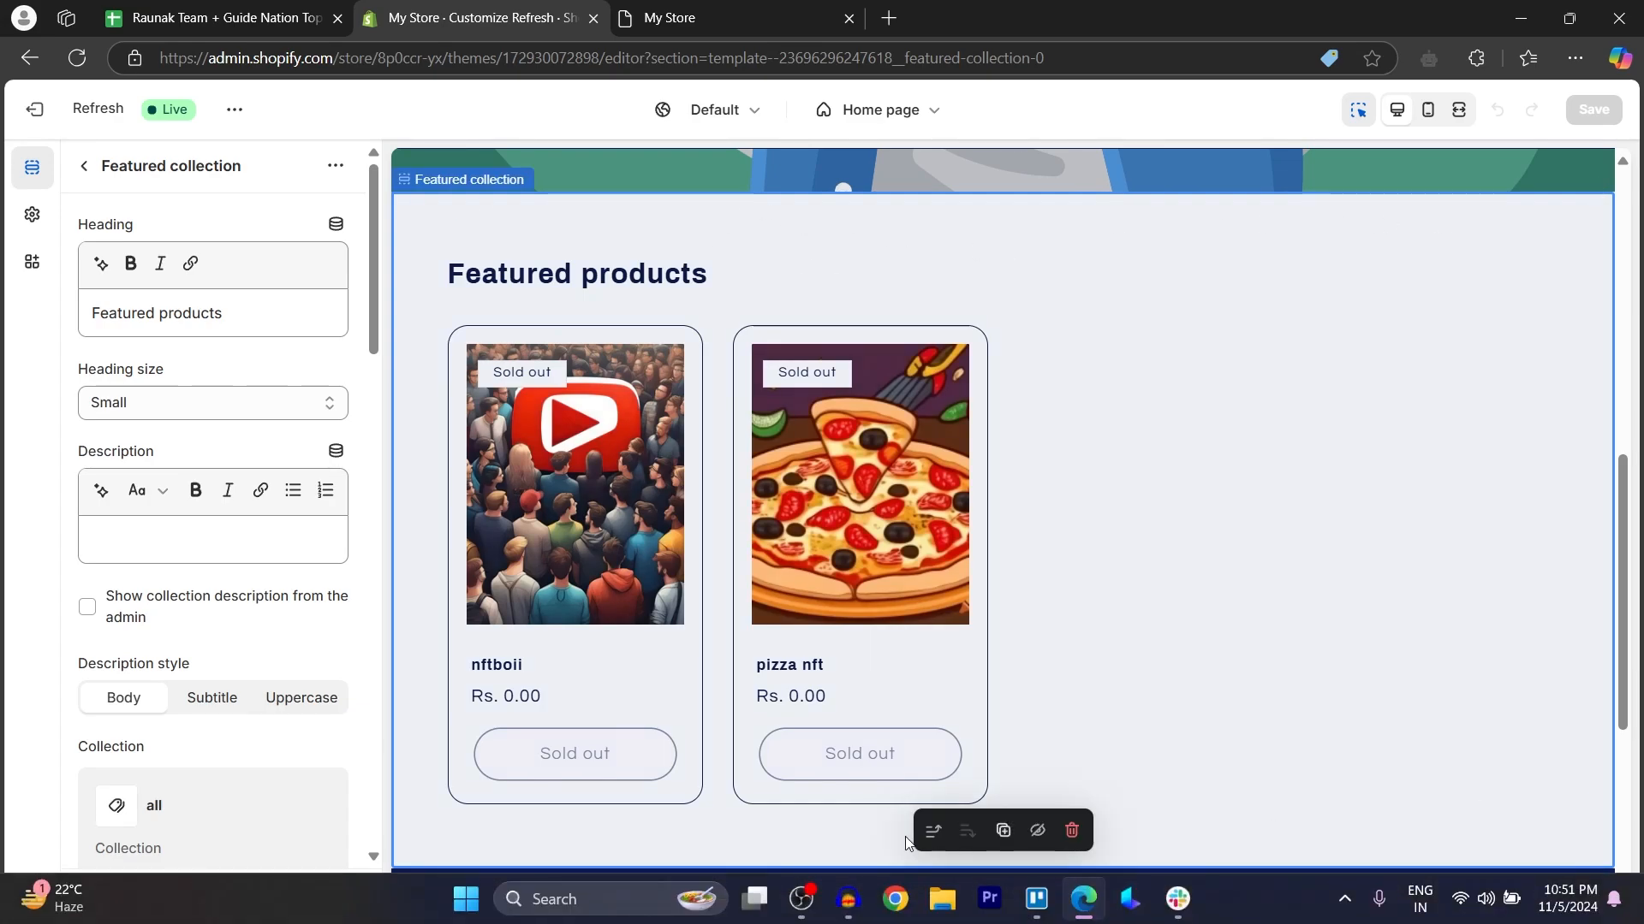
{"action": "scroll", "coordinate": [1466, 441], "scroll_direction": "down", "scroll_amount": 2}
{"action": "scroll", "coordinate": [931, 499], "scroll_direction": "up", "scroll_amount": 3}
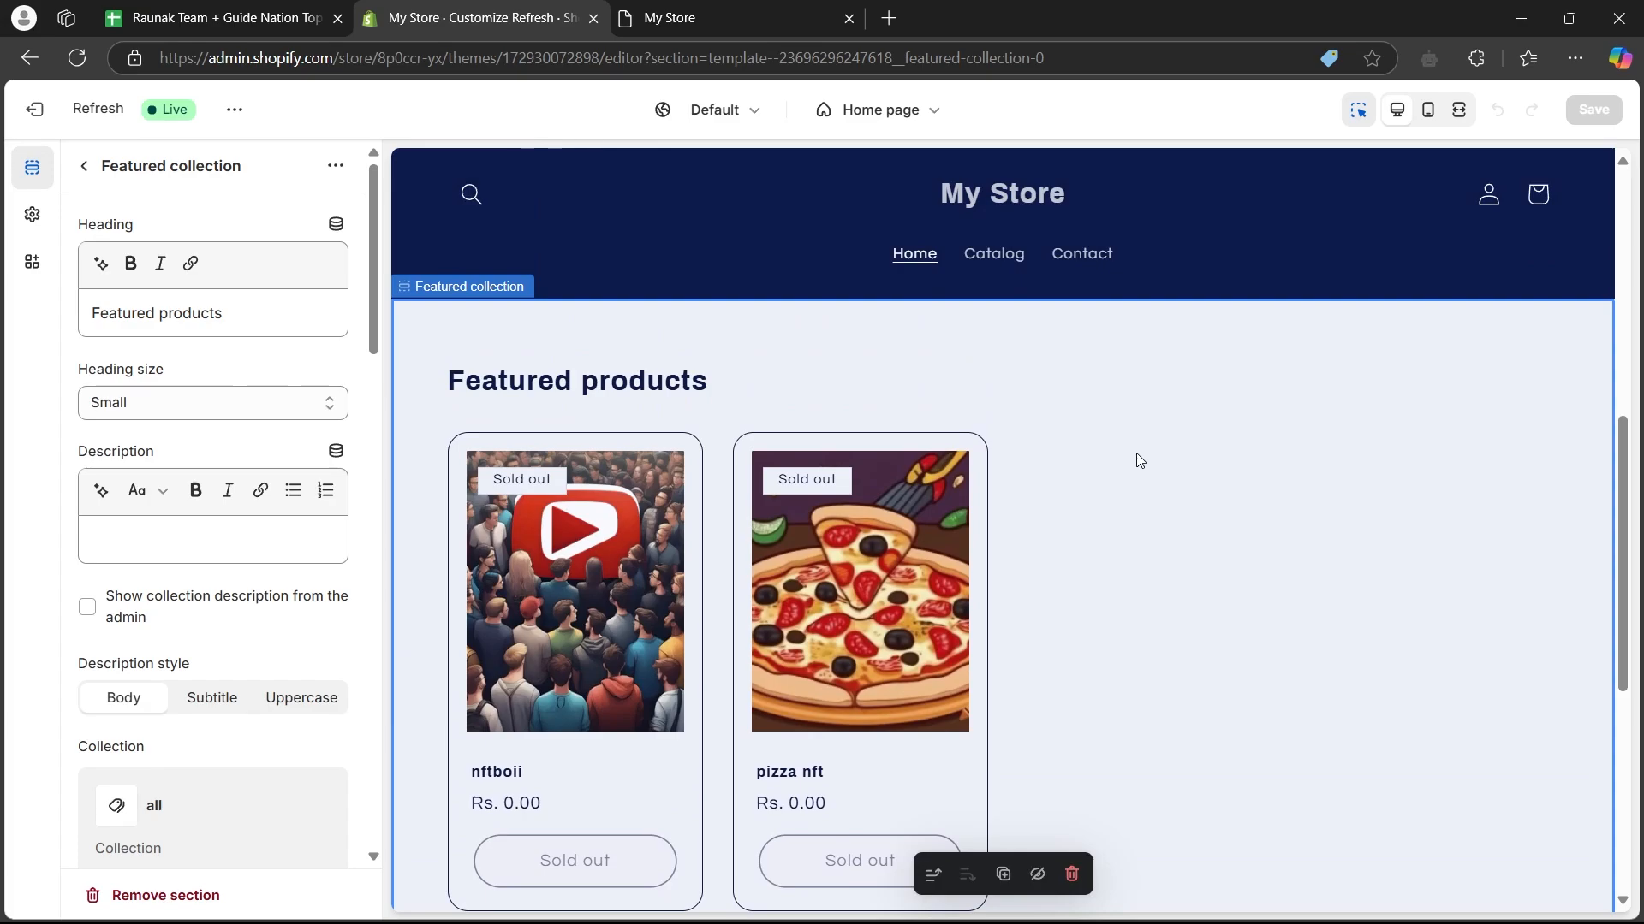
{"action": "scroll", "coordinate": [202, 393], "scroll_direction": "down", "scroll_amount": 1}
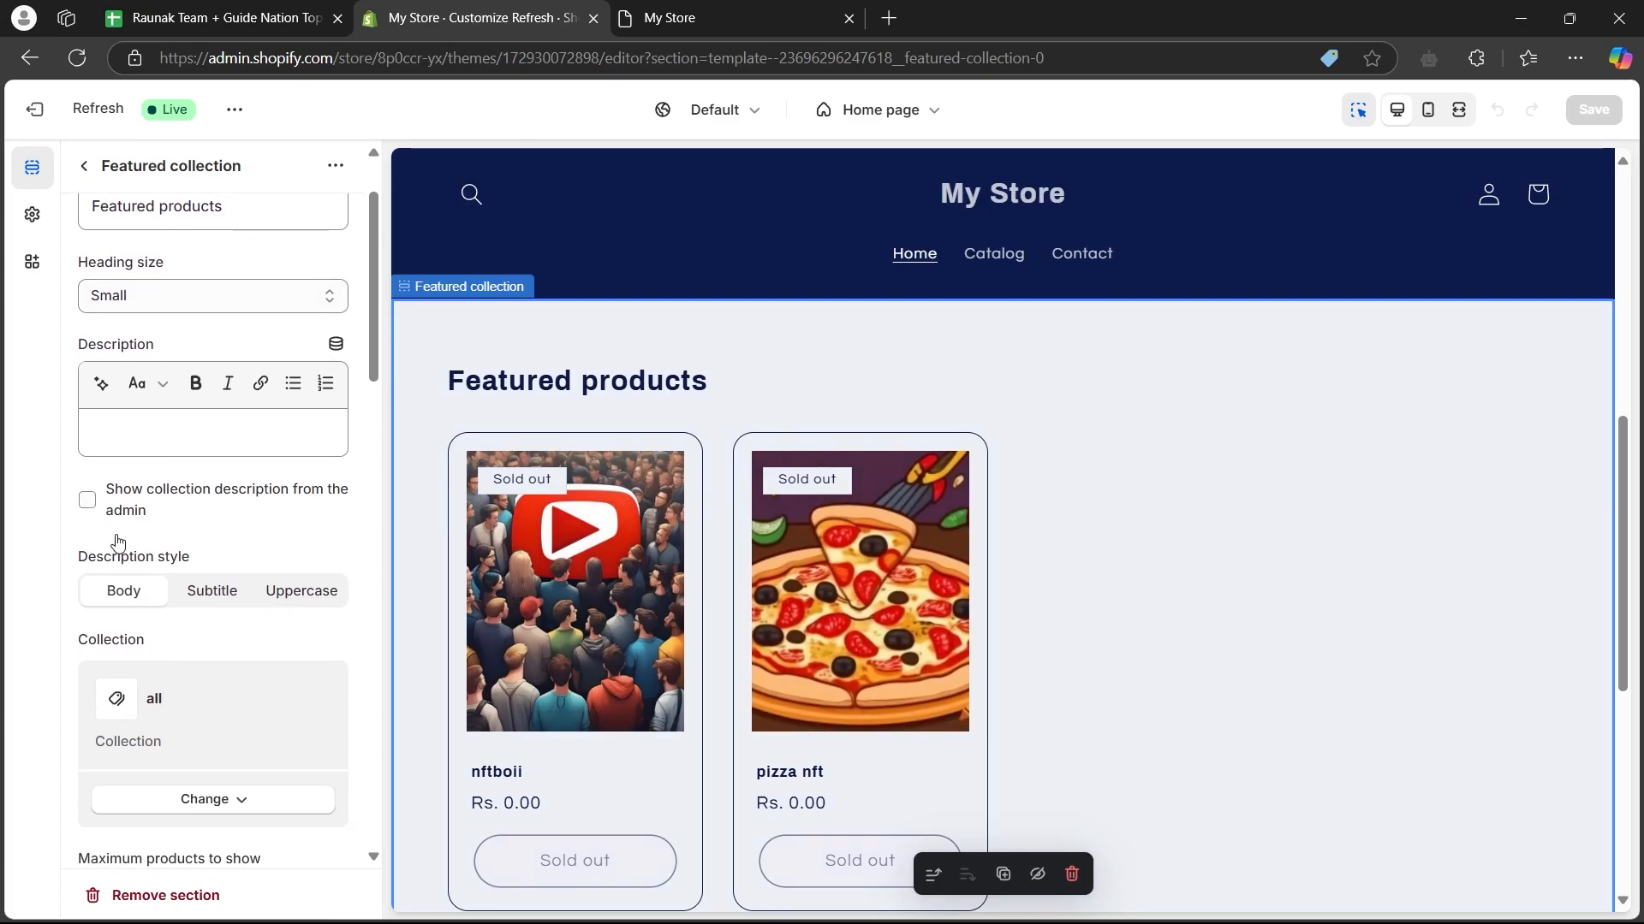
{"action": "scroll", "coordinate": [311, 268], "scroll_direction": "down", "scroll_amount": 1}
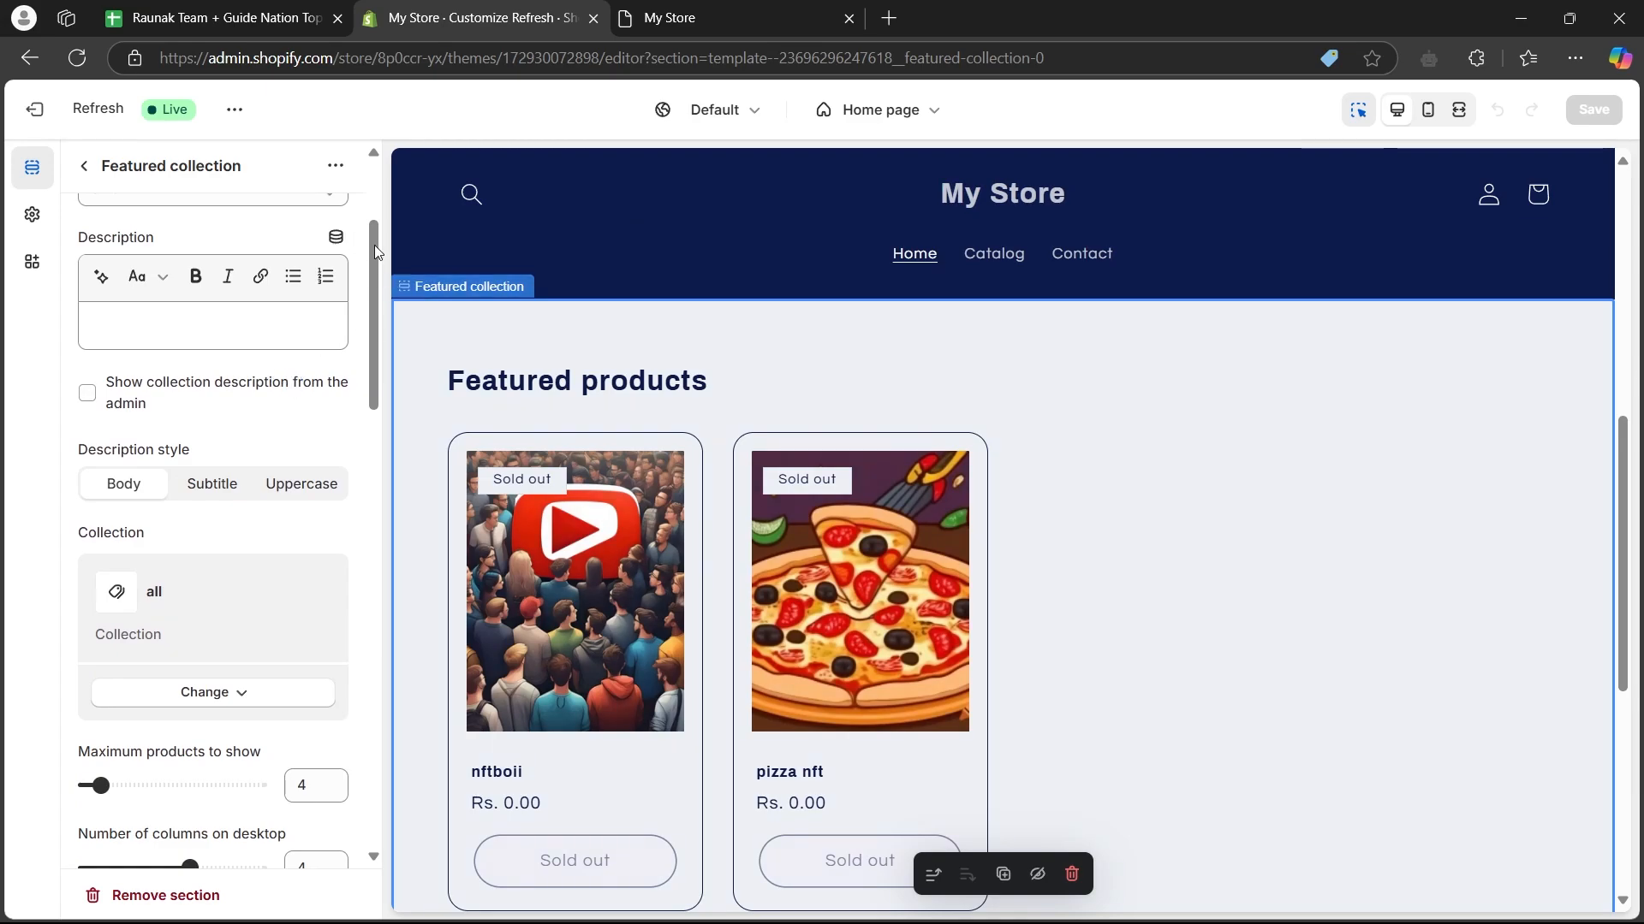
{"action": "left_click_drag", "start_coordinate": [374, 249], "coordinate": [375, 450]}
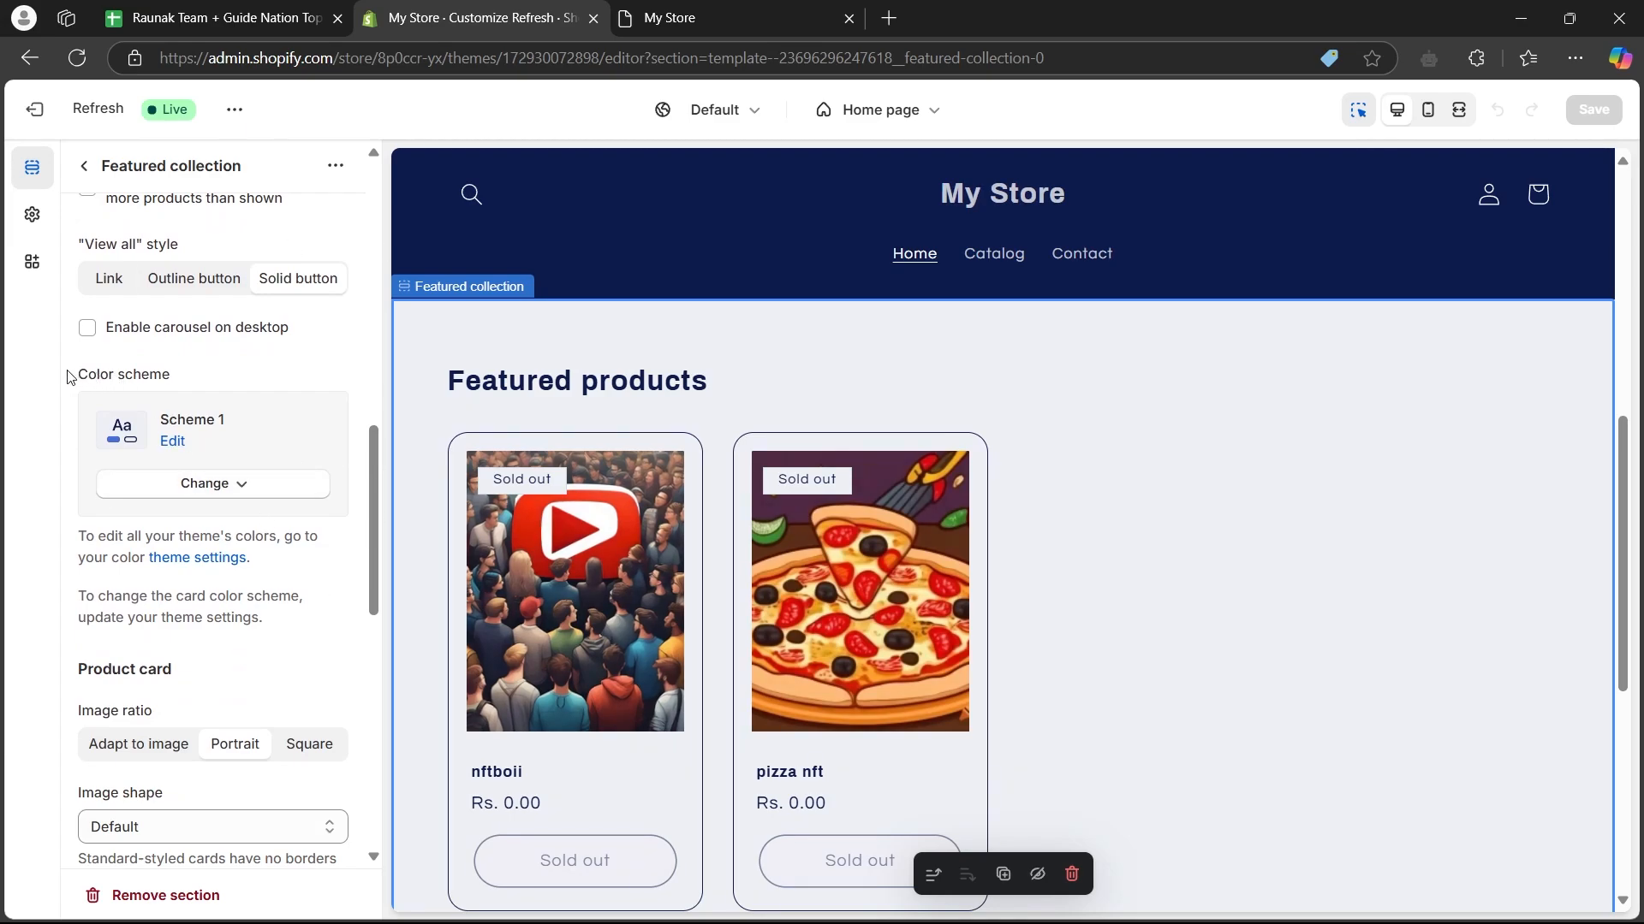
{"action": "left_click_drag", "start_coordinate": [68, 376], "coordinate": [179, 390]}
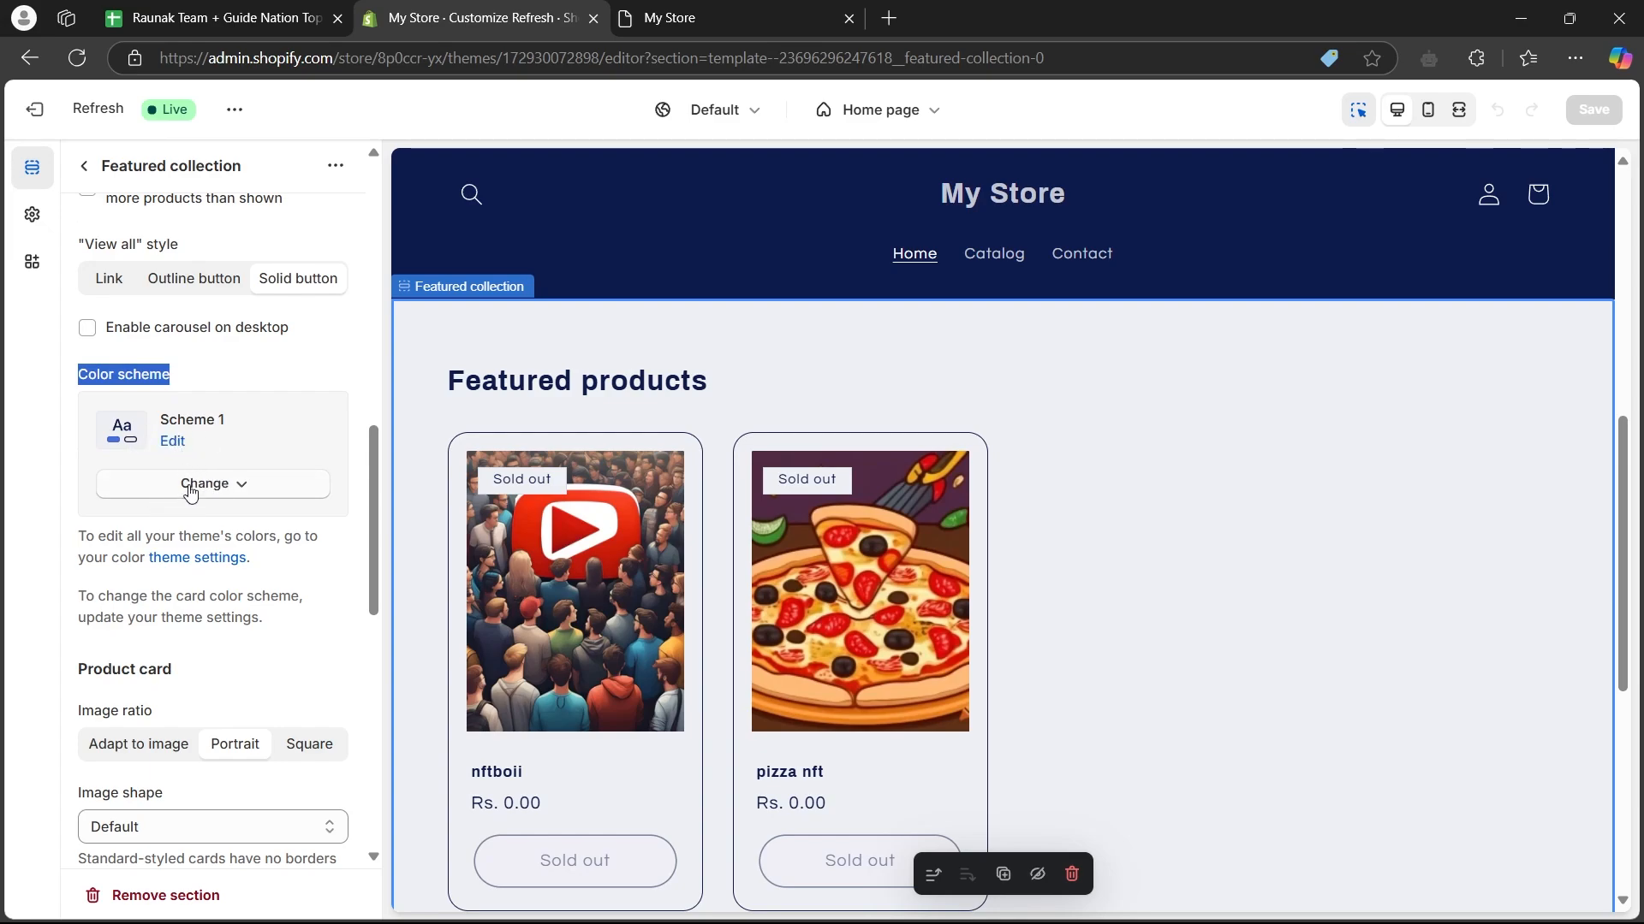
{"action": "left_click", "coordinate": [225, 488]}
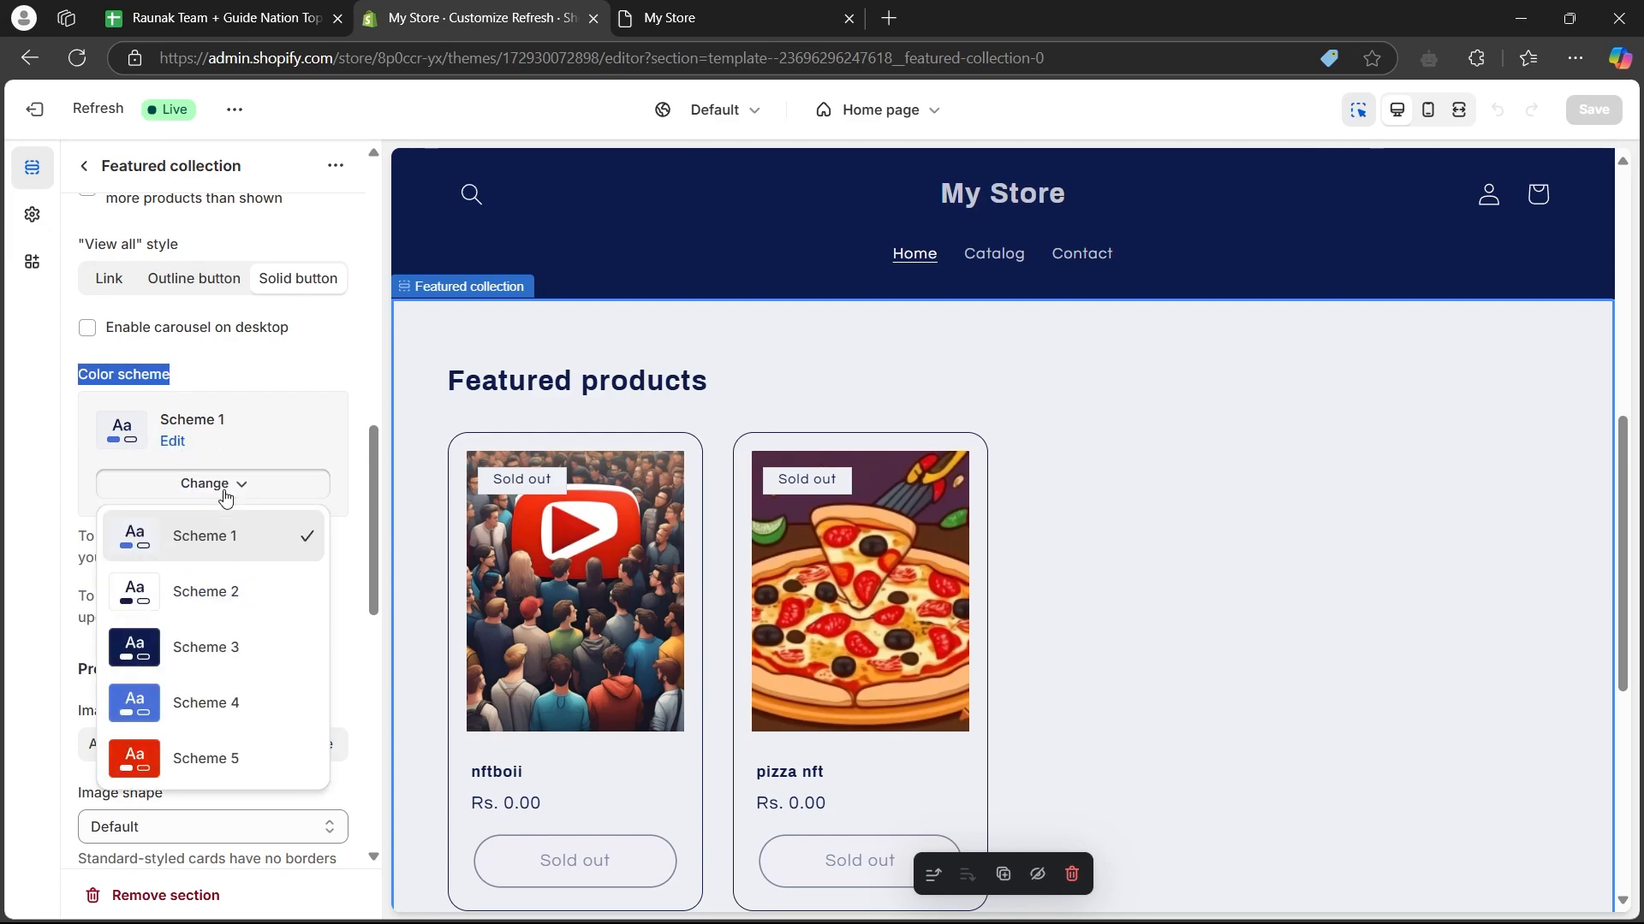
{"action": "left_click", "coordinate": [194, 711]}
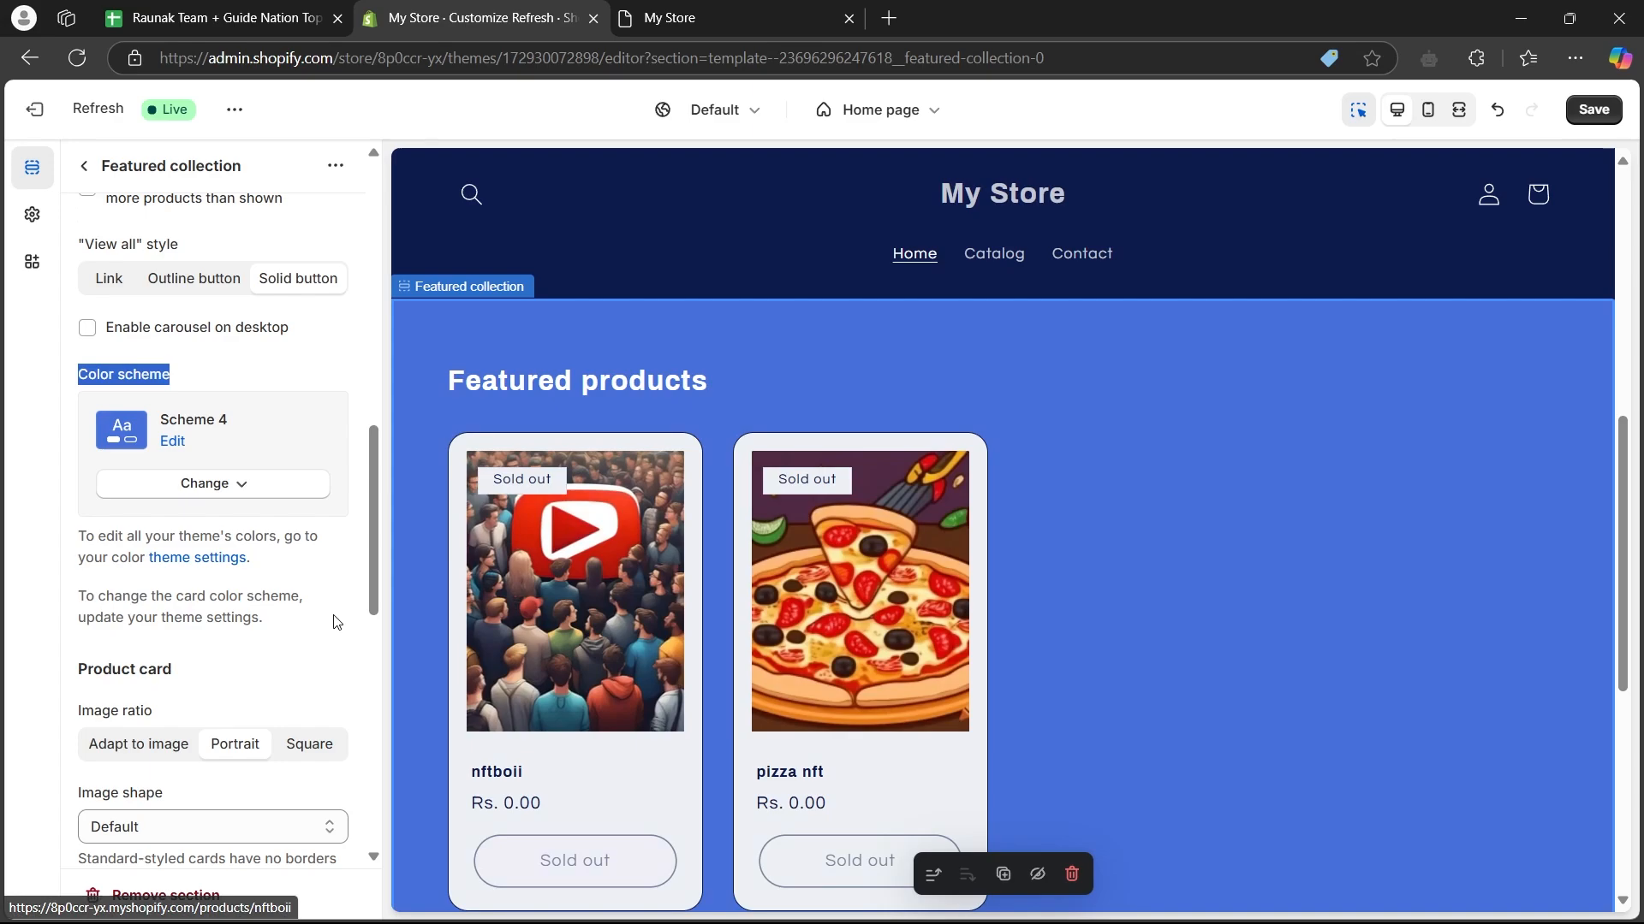
- Edit Scheme 4 and set its background color to pink #F33074
{"action": "left_click", "coordinate": [174, 443]}
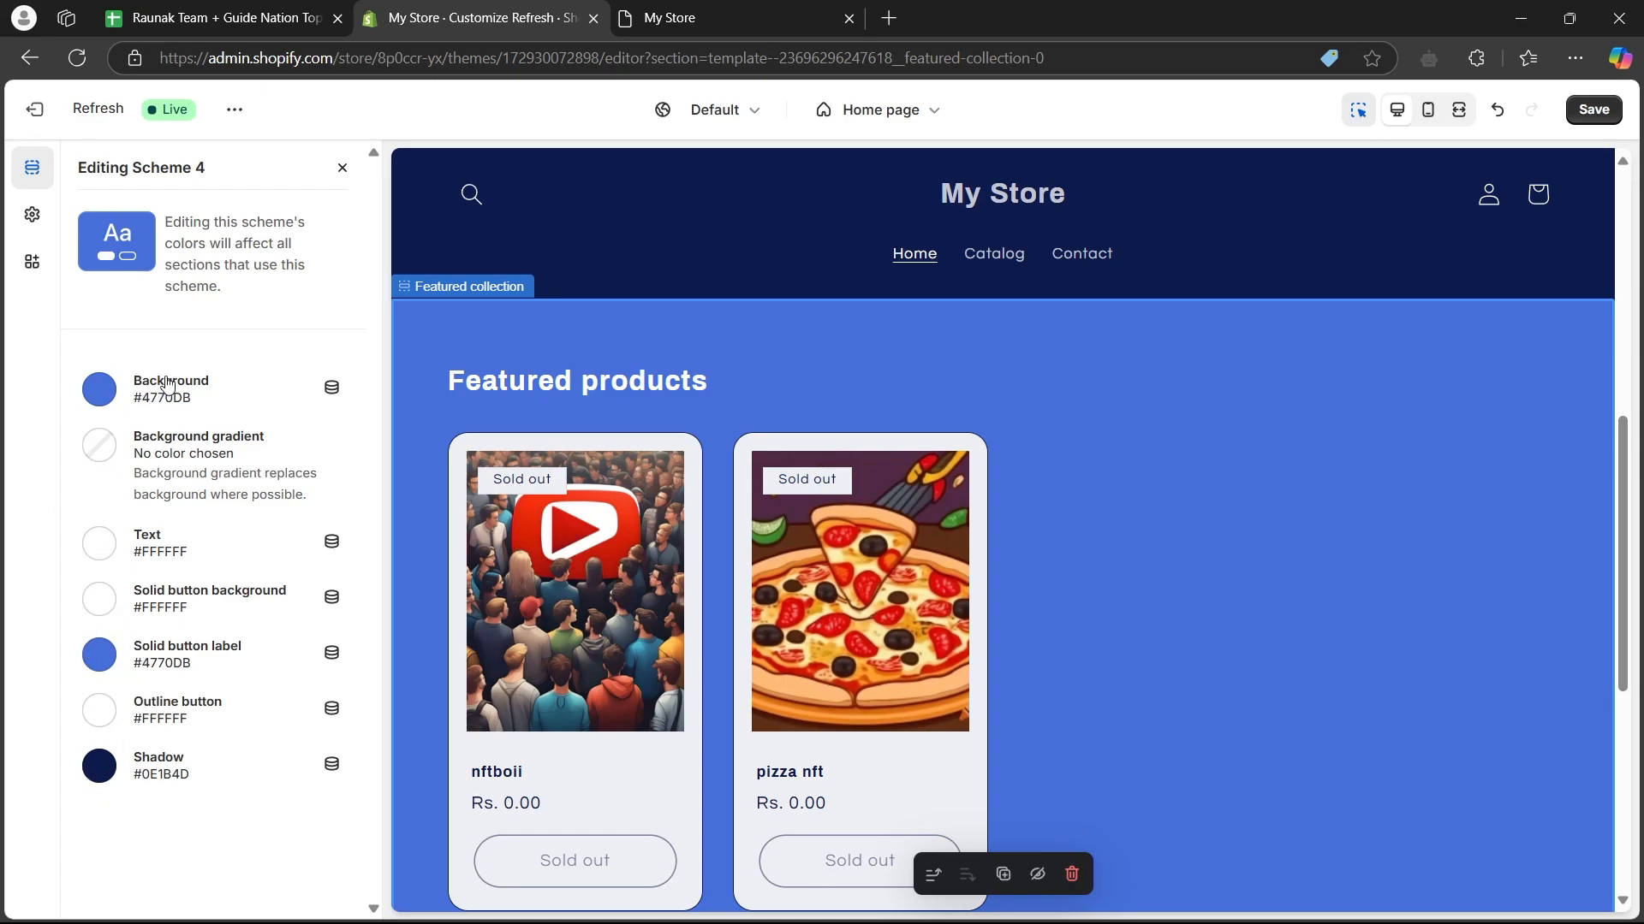
{"action": "left_click", "coordinate": [101, 389]}
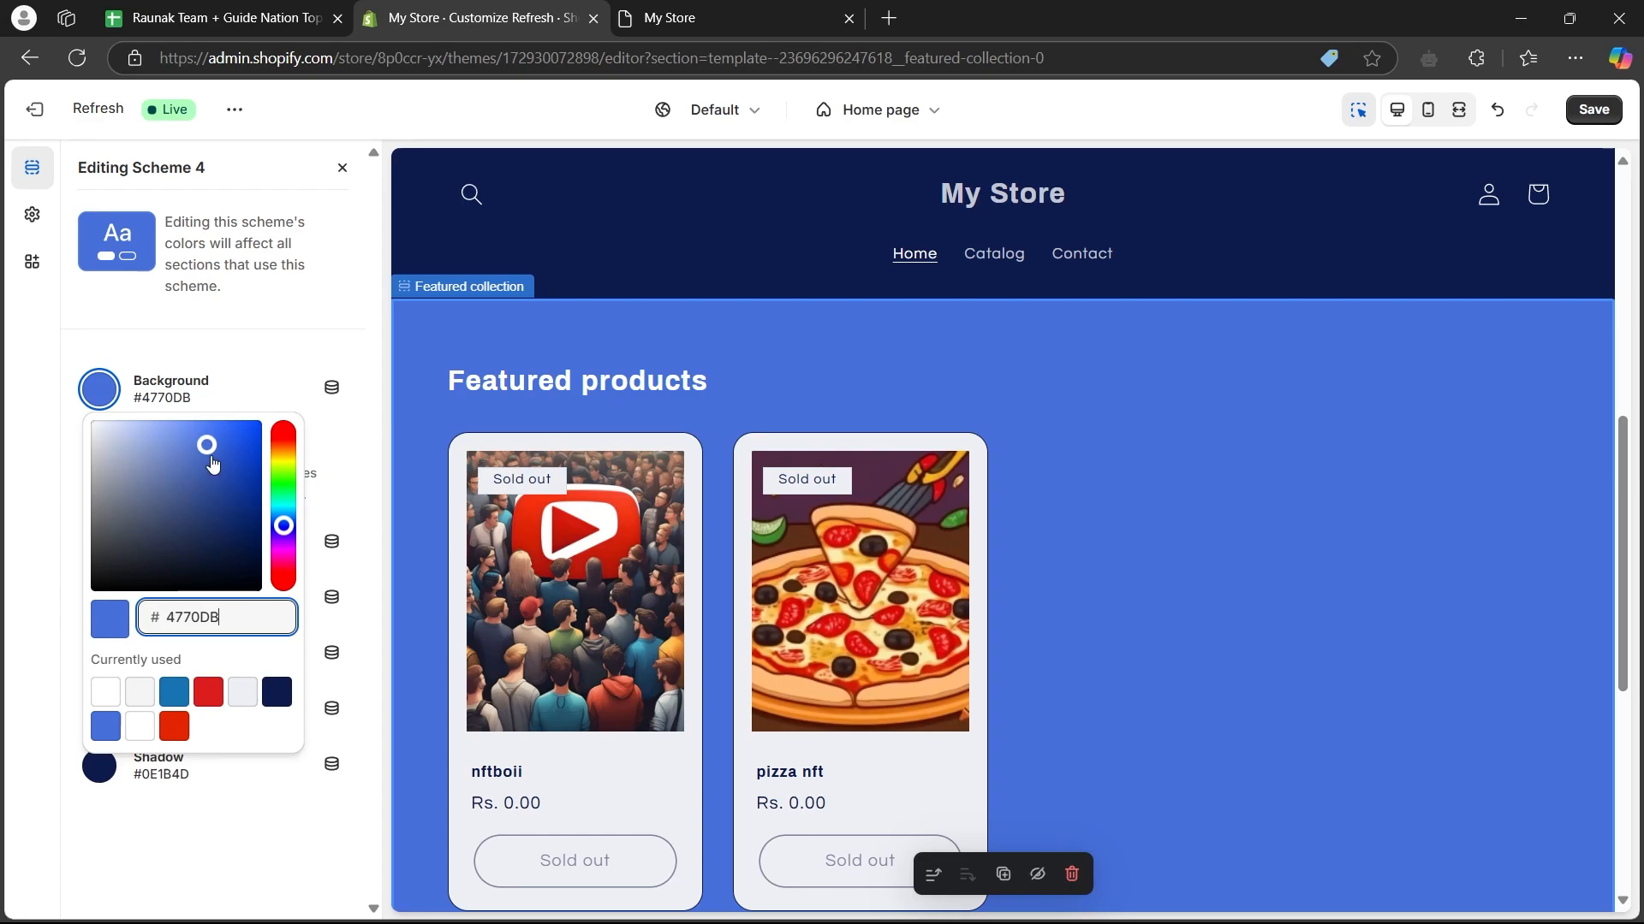
{"action": "left_click_drag", "start_coordinate": [207, 446], "coordinate": [166, 490]}
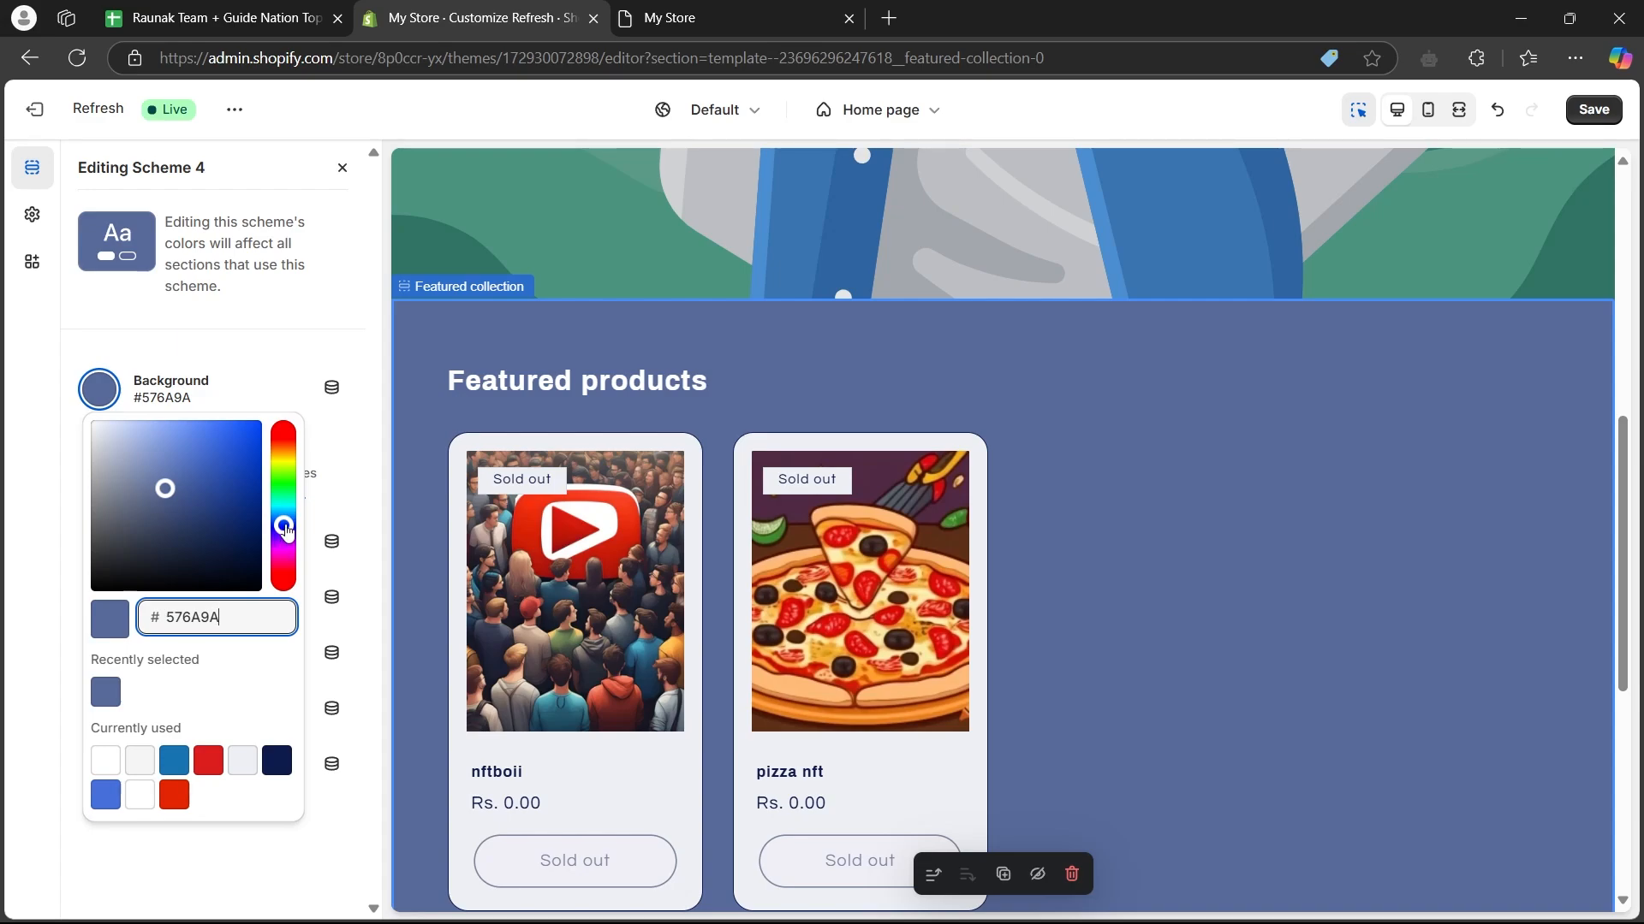
{"action": "left_click_drag", "start_coordinate": [288, 531], "coordinate": [309, 576]}
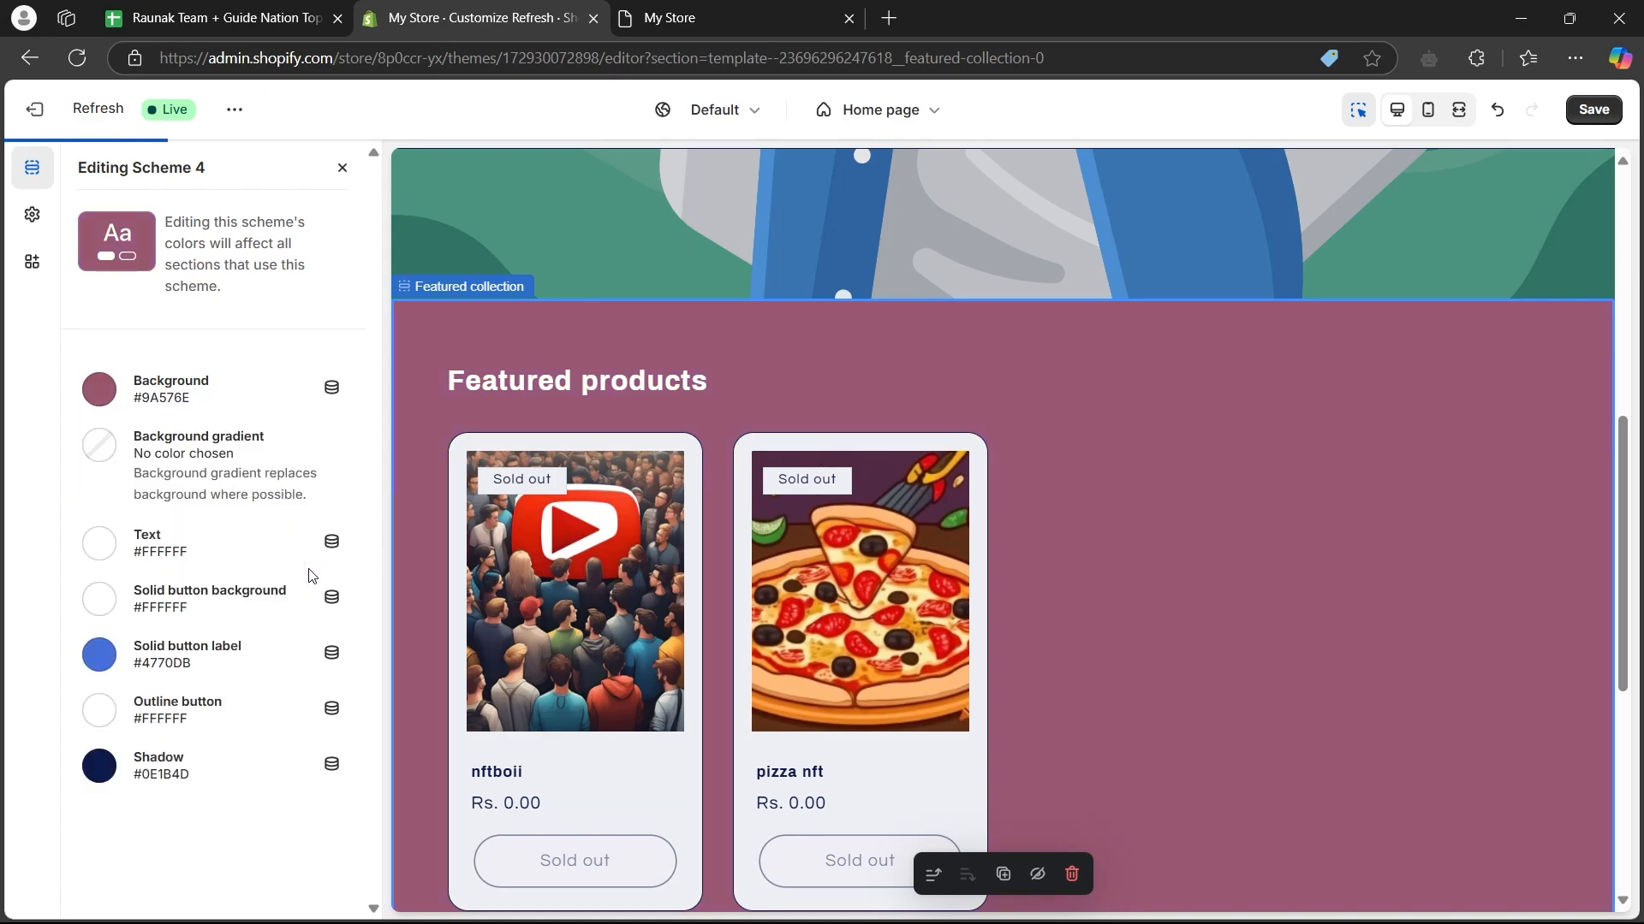
{"action": "left_click", "coordinate": [159, 487]}
{"action": "left_click_drag", "start_coordinate": [160, 490], "coordinate": [228, 428]}
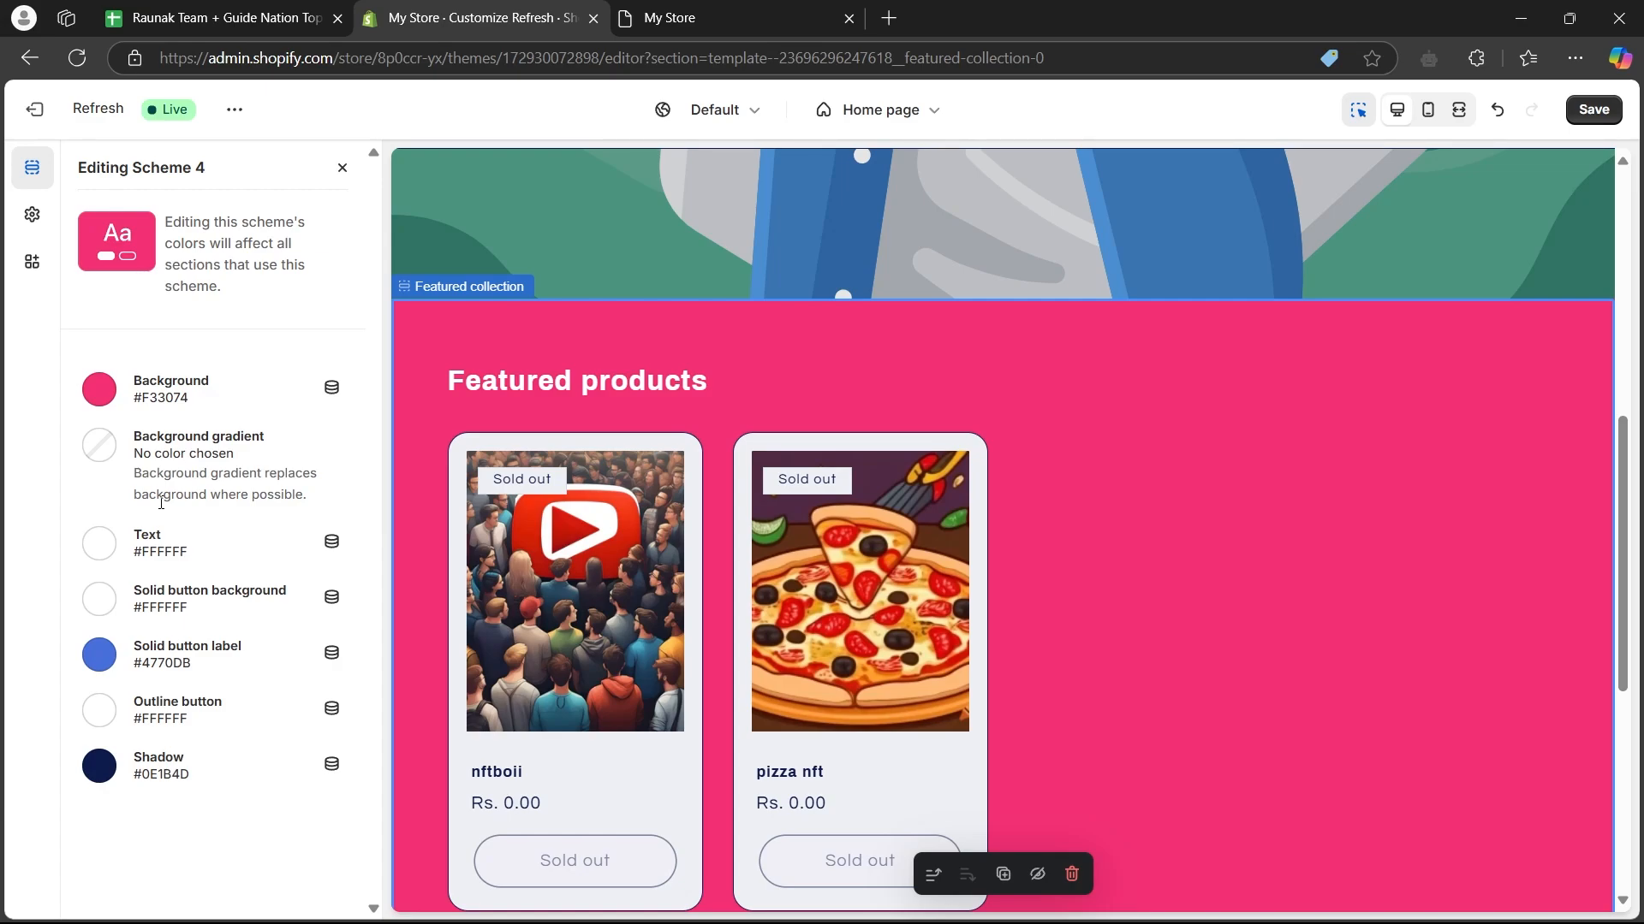
- Give Scheme 4 a linear background gradient from pink #FF2D75 at 0% to cyan #4EFFF7 at 100%
{"action": "left_click", "coordinate": [100, 445]}
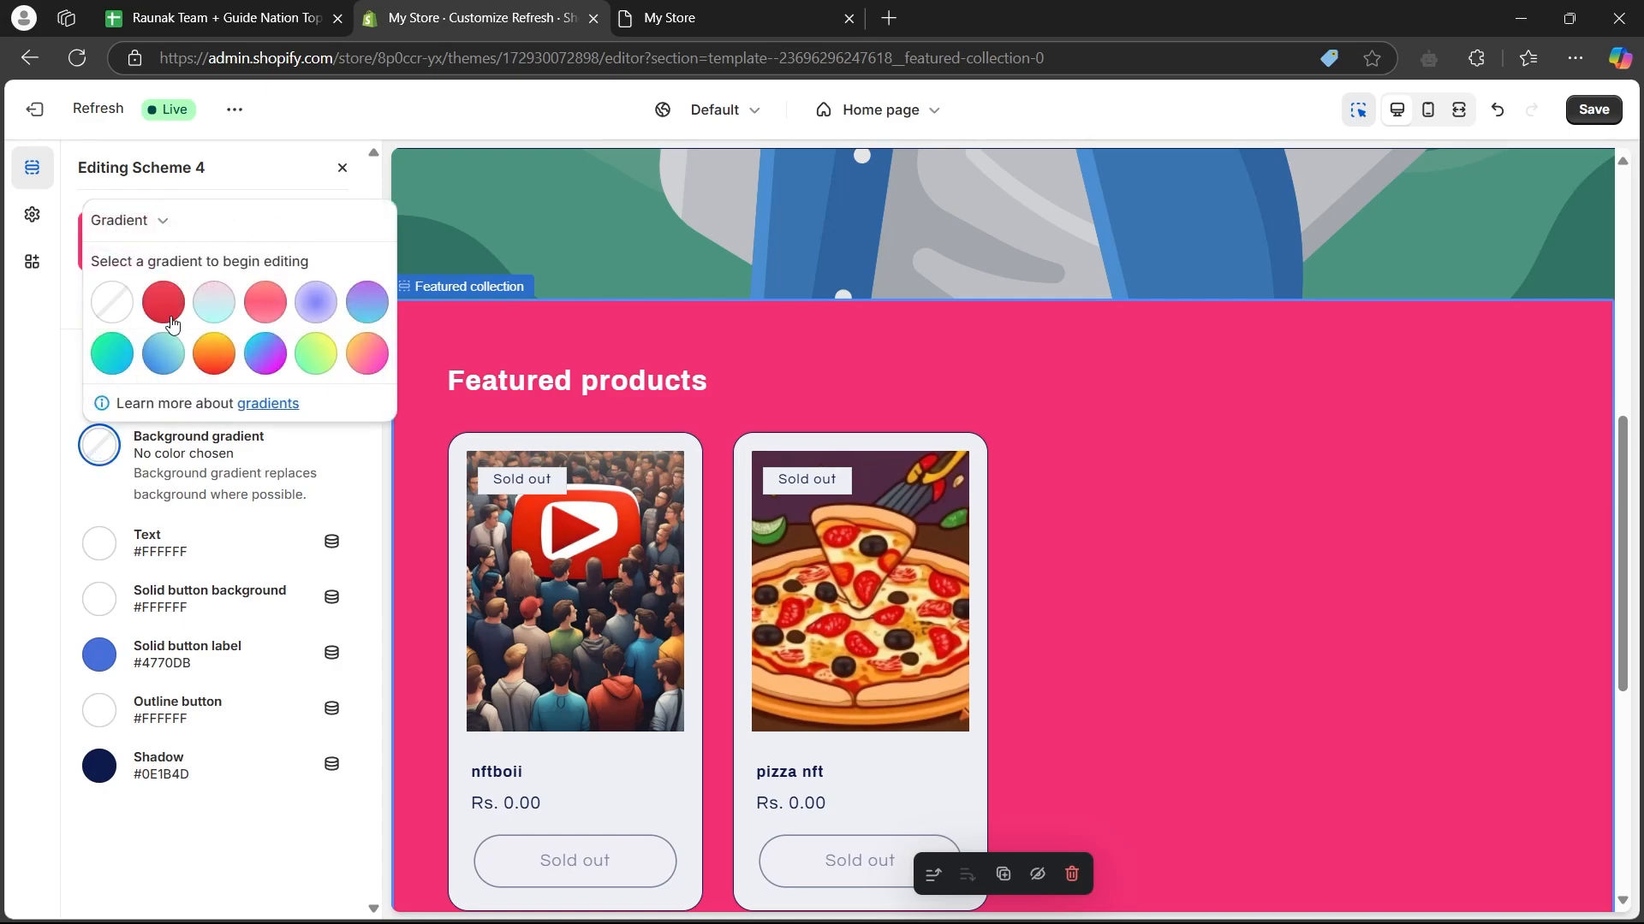
{"action": "left_click", "coordinate": [218, 299]}
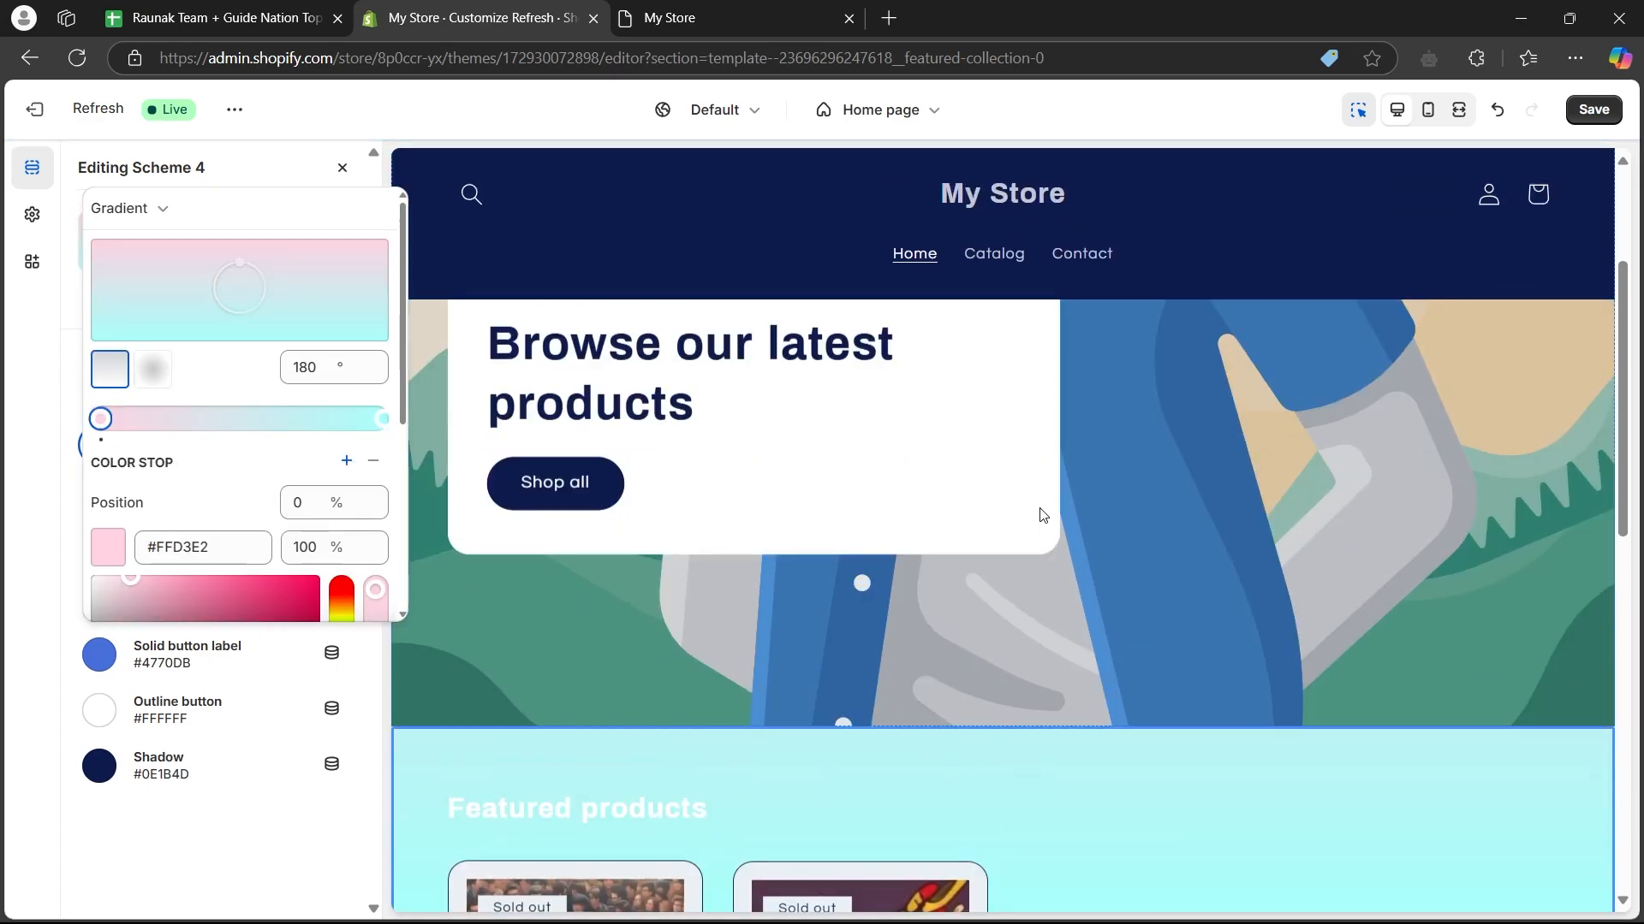
{"action": "scroll", "coordinate": [115, 425], "scroll_direction": "down", "scroll_amount": 3}
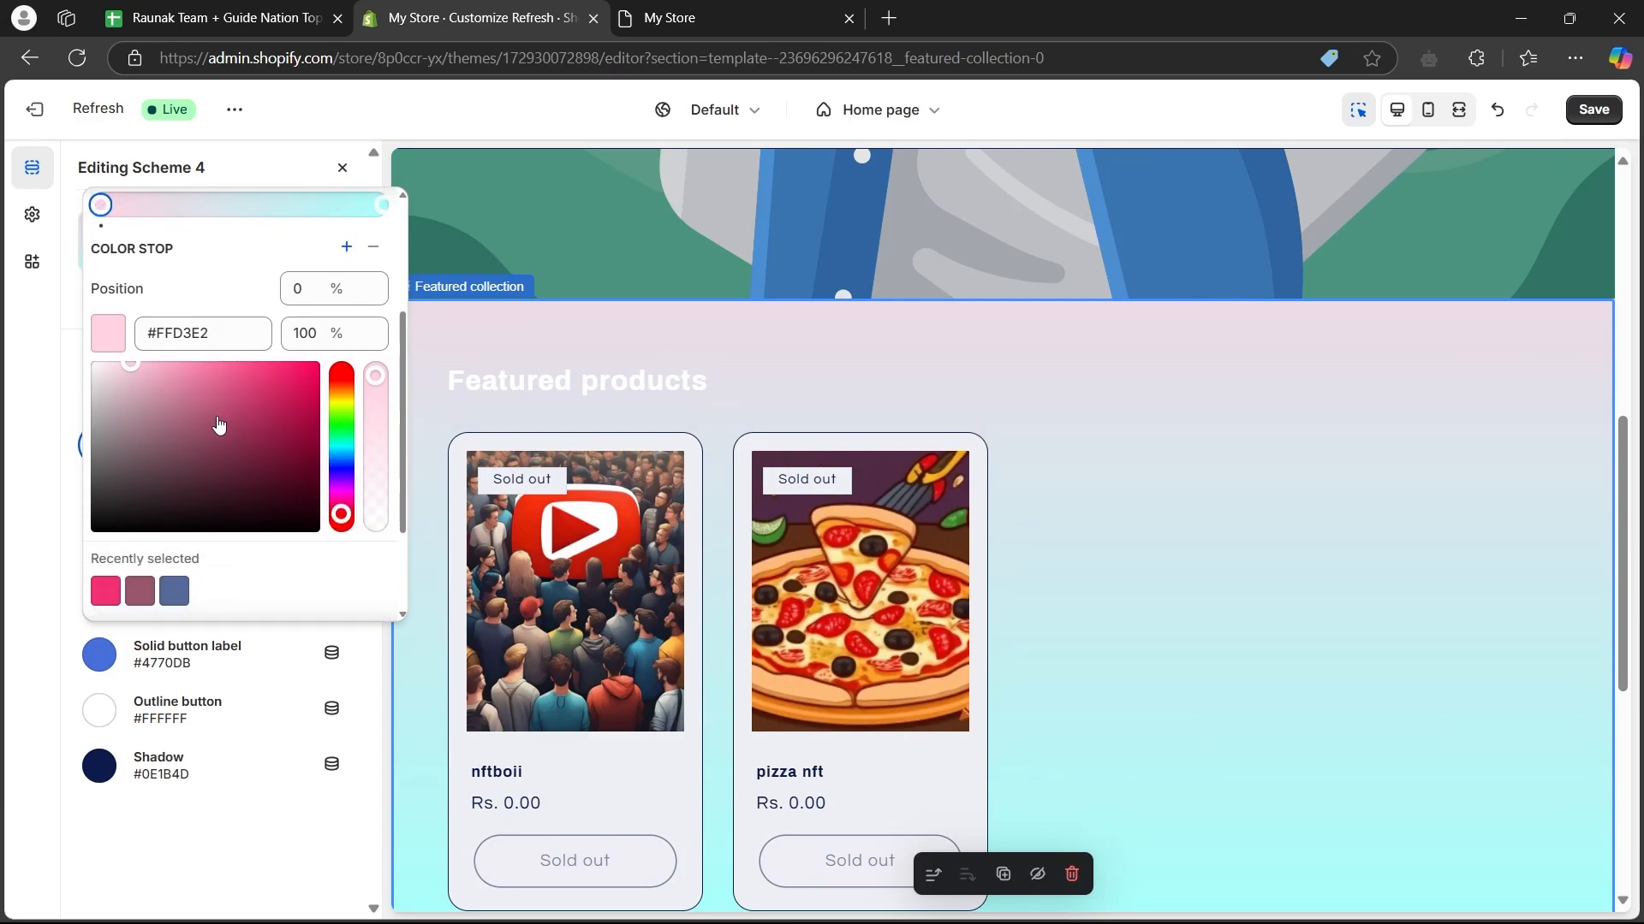
{"action": "left_click_drag", "start_coordinate": [218, 387], "coordinate": [281, 378]}
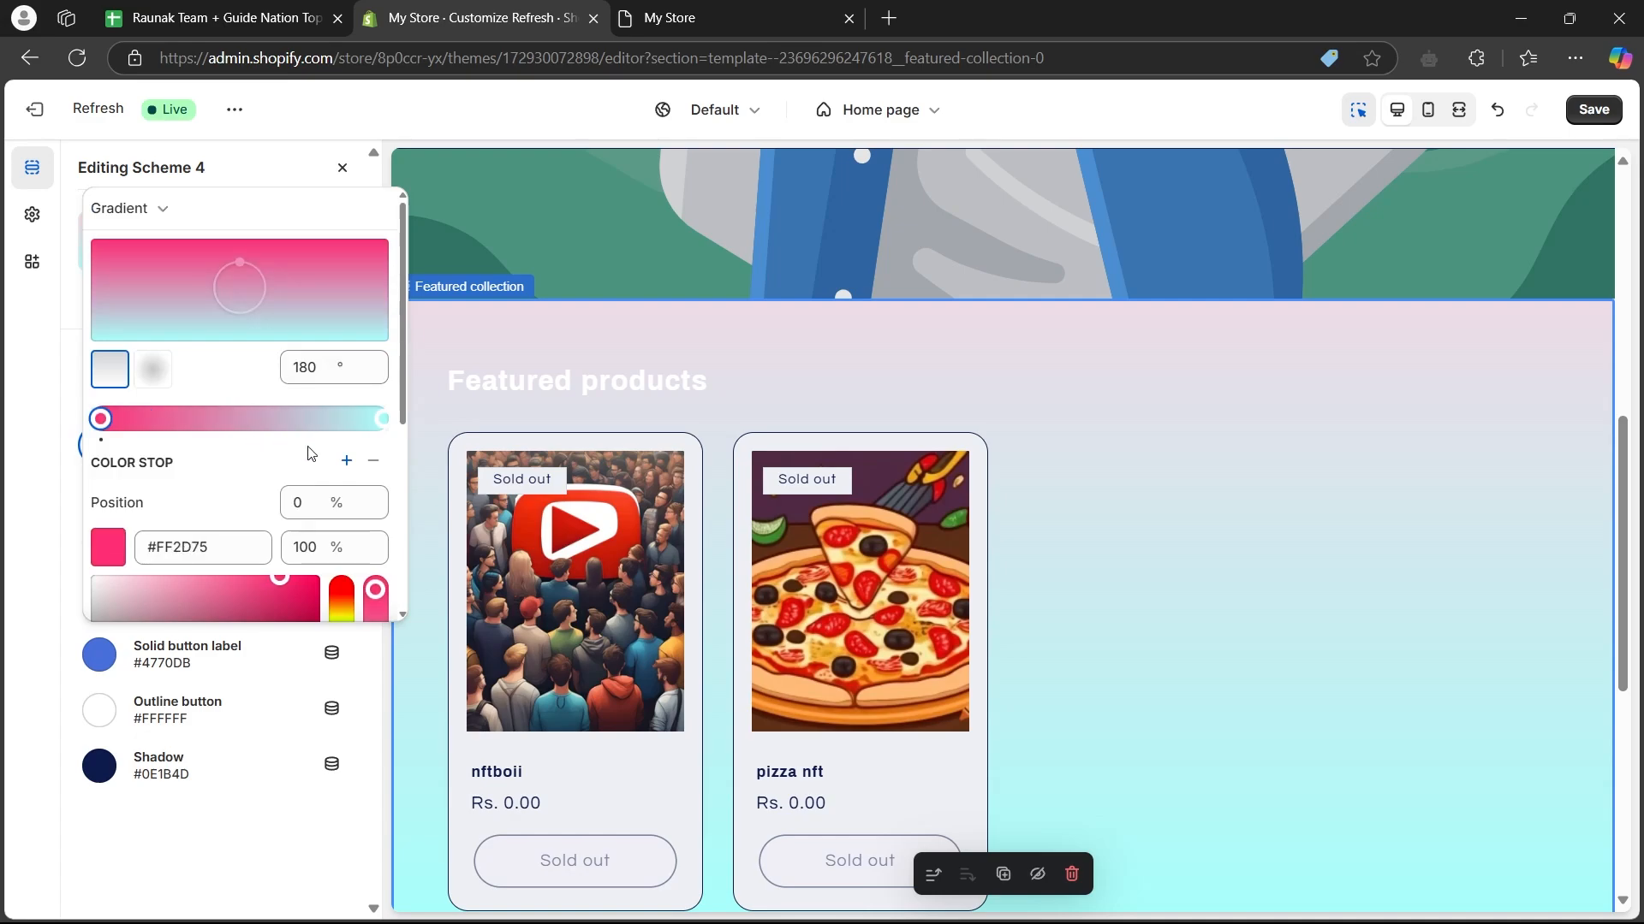
{"action": "left_click", "coordinate": [383, 419]}
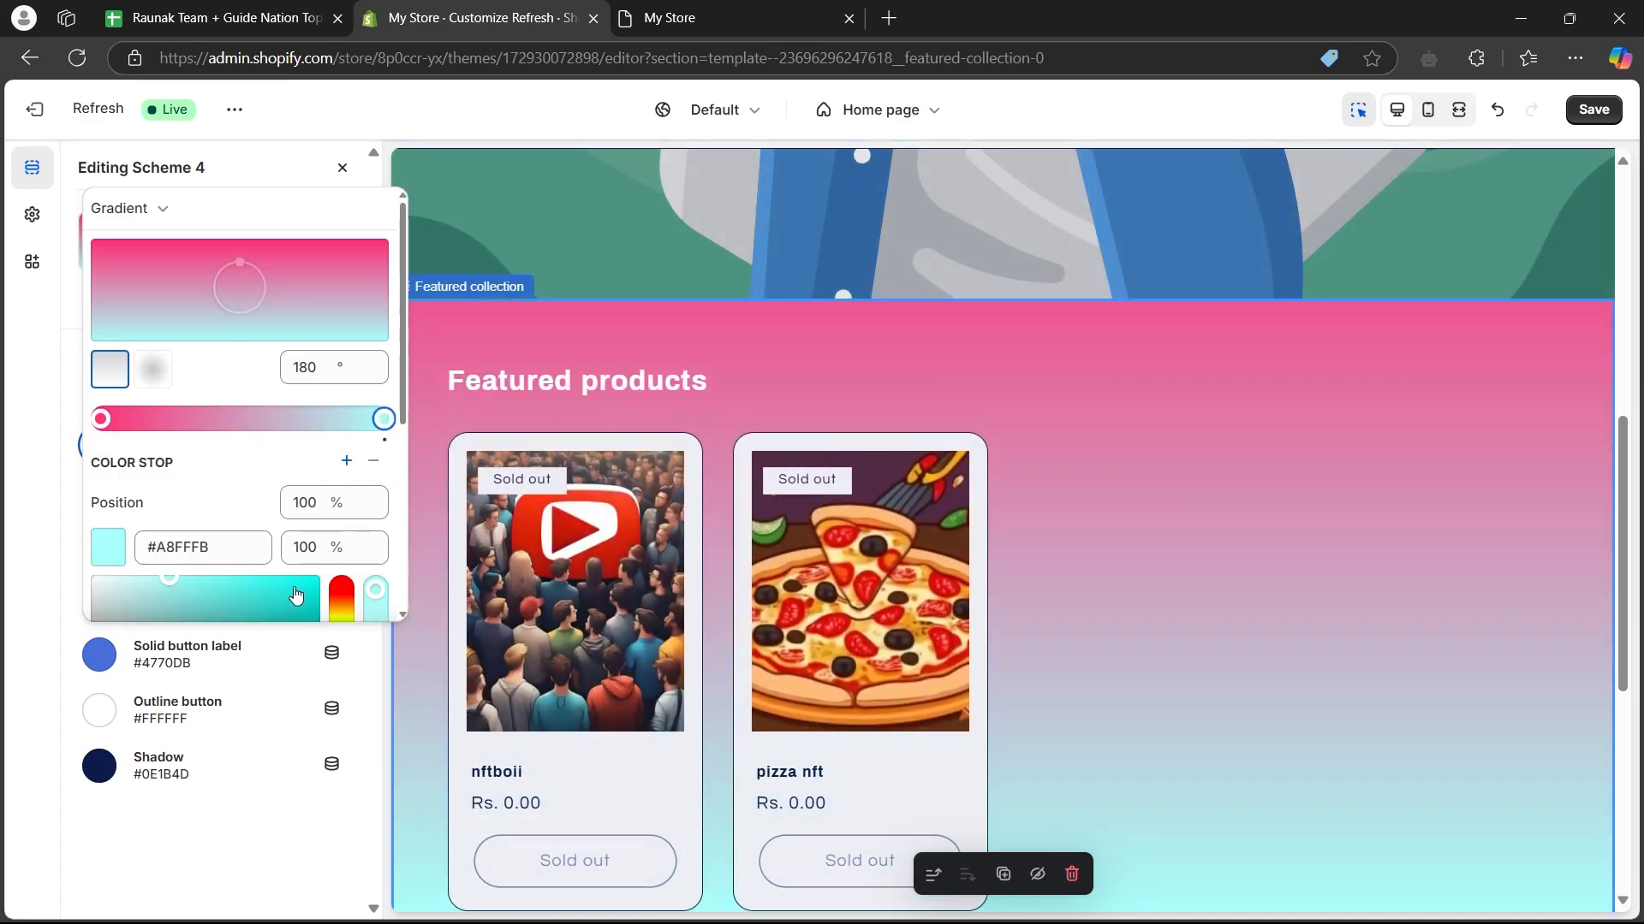
{"action": "scroll", "coordinate": [299, 586], "scroll_direction": "down", "scroll_amount": 1}
{"action": "left_click", "coordinate": [249, 479]}
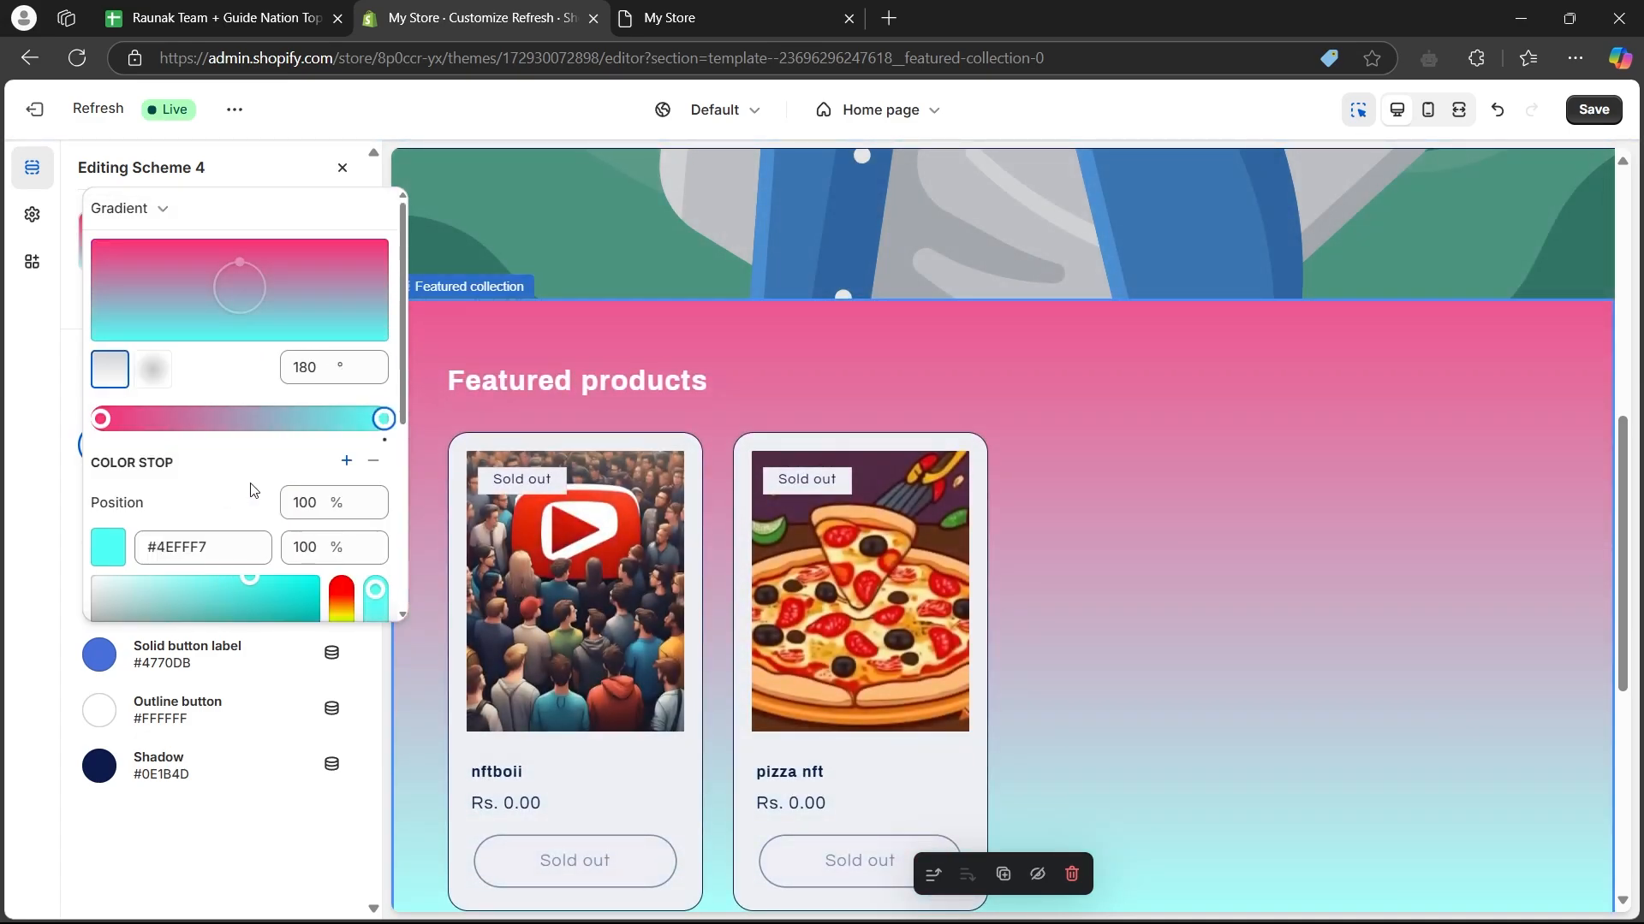
{"action": "left_click", "coordinate": [1215, 479]}
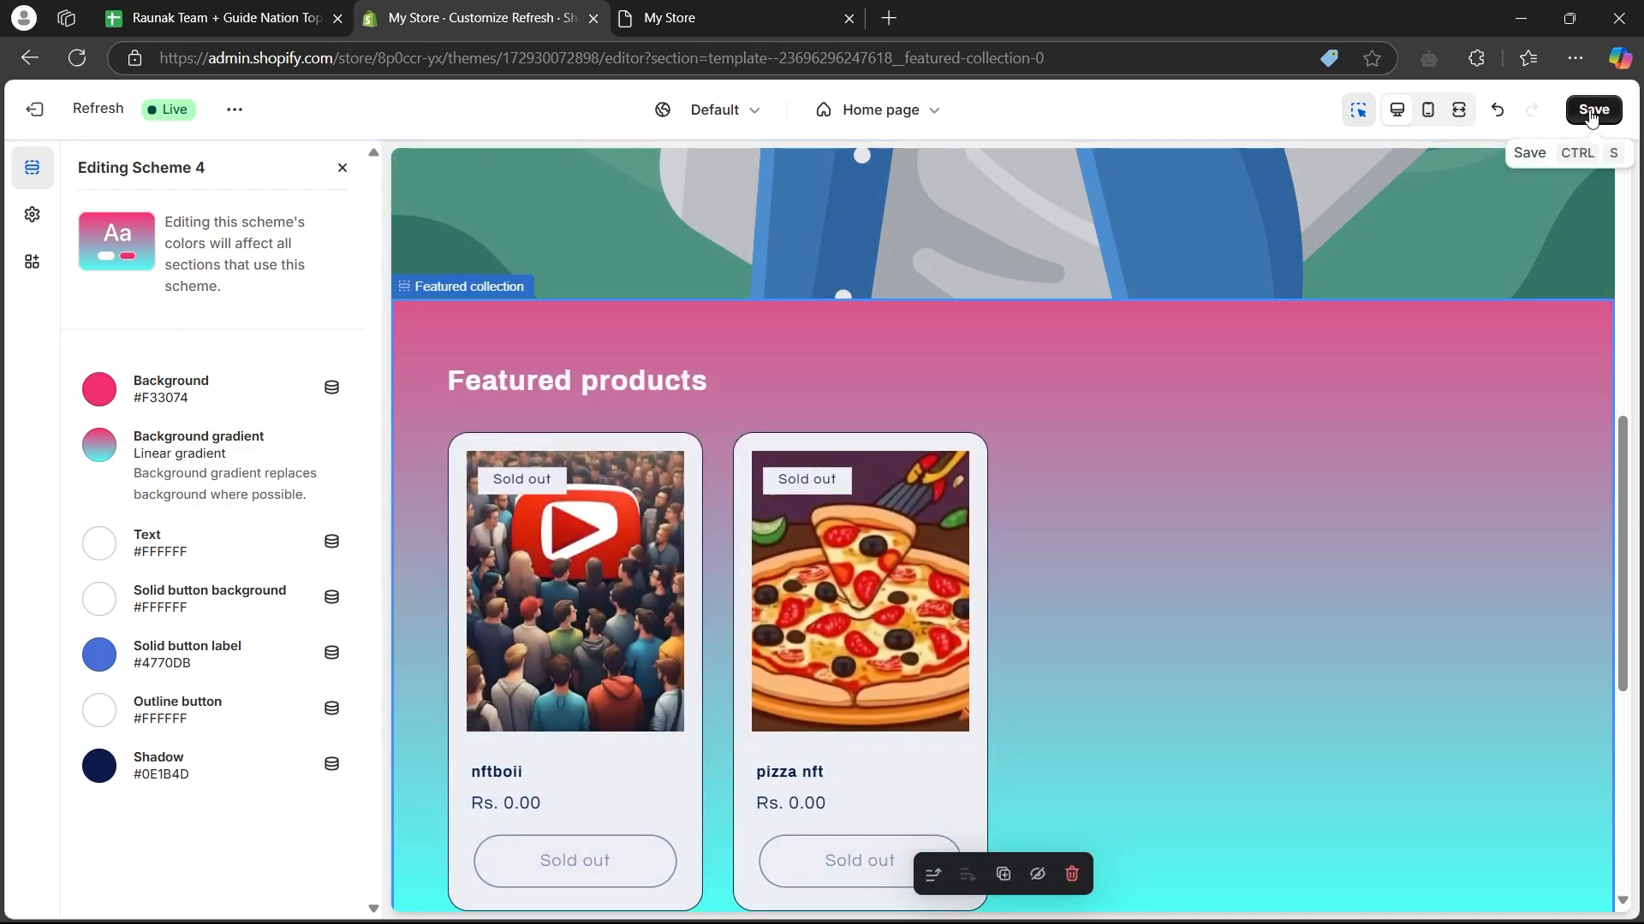
- Save the theme changes and exit the theme editor to the Themes page
{"action": "left_click", "coordinate": [1591, 111]}
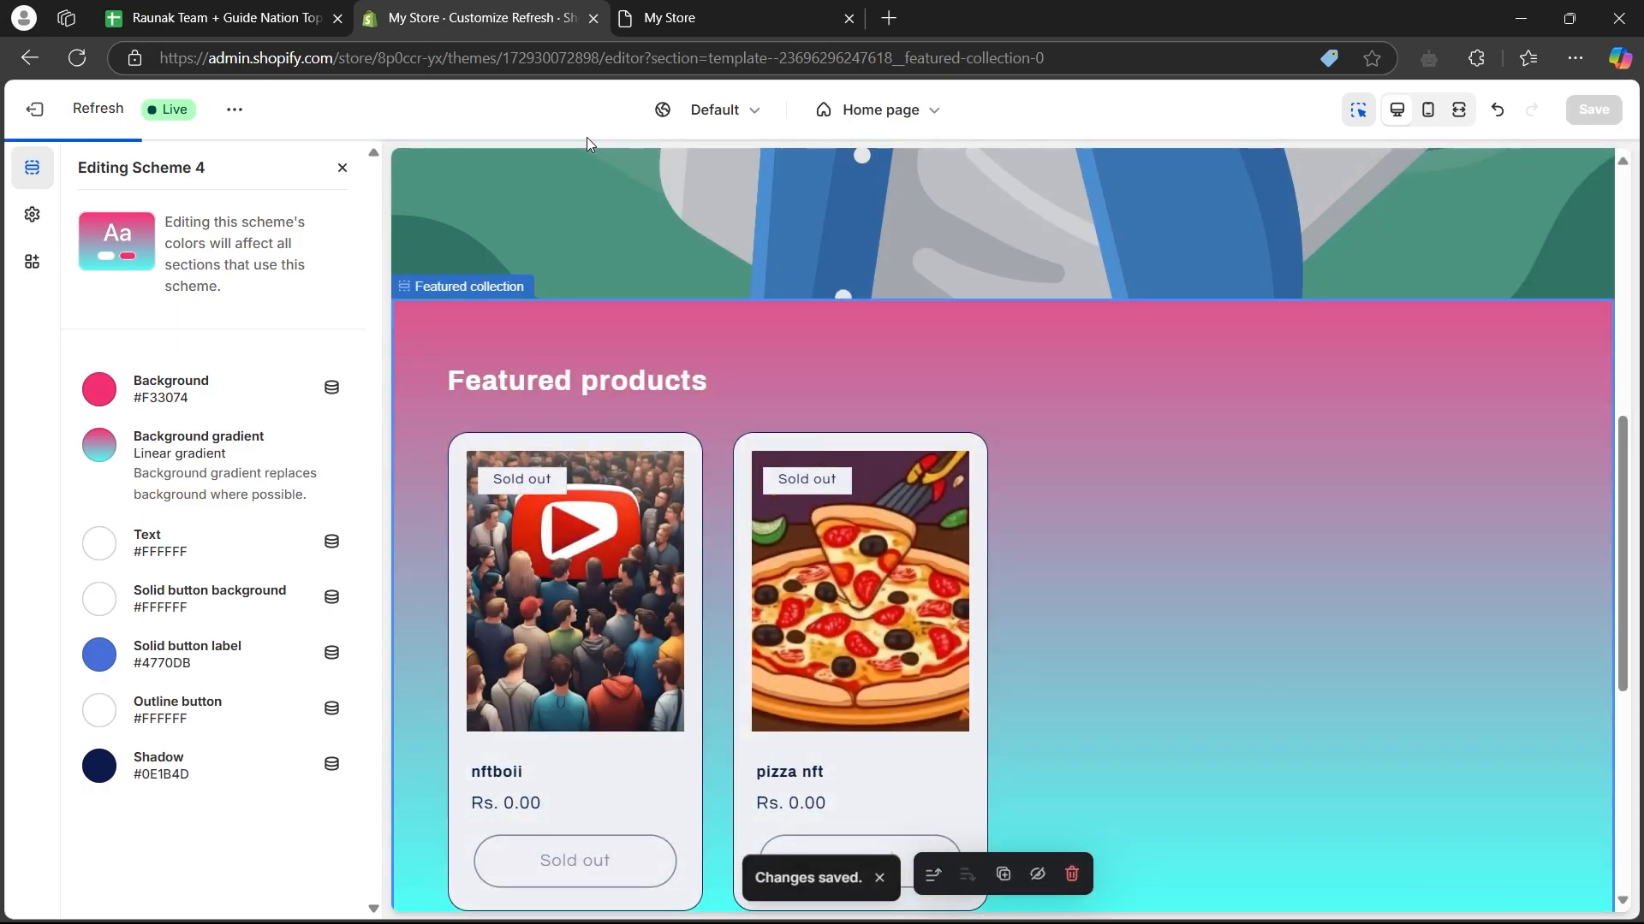
{"action": "left_click", "coordinate": [44, 111]}
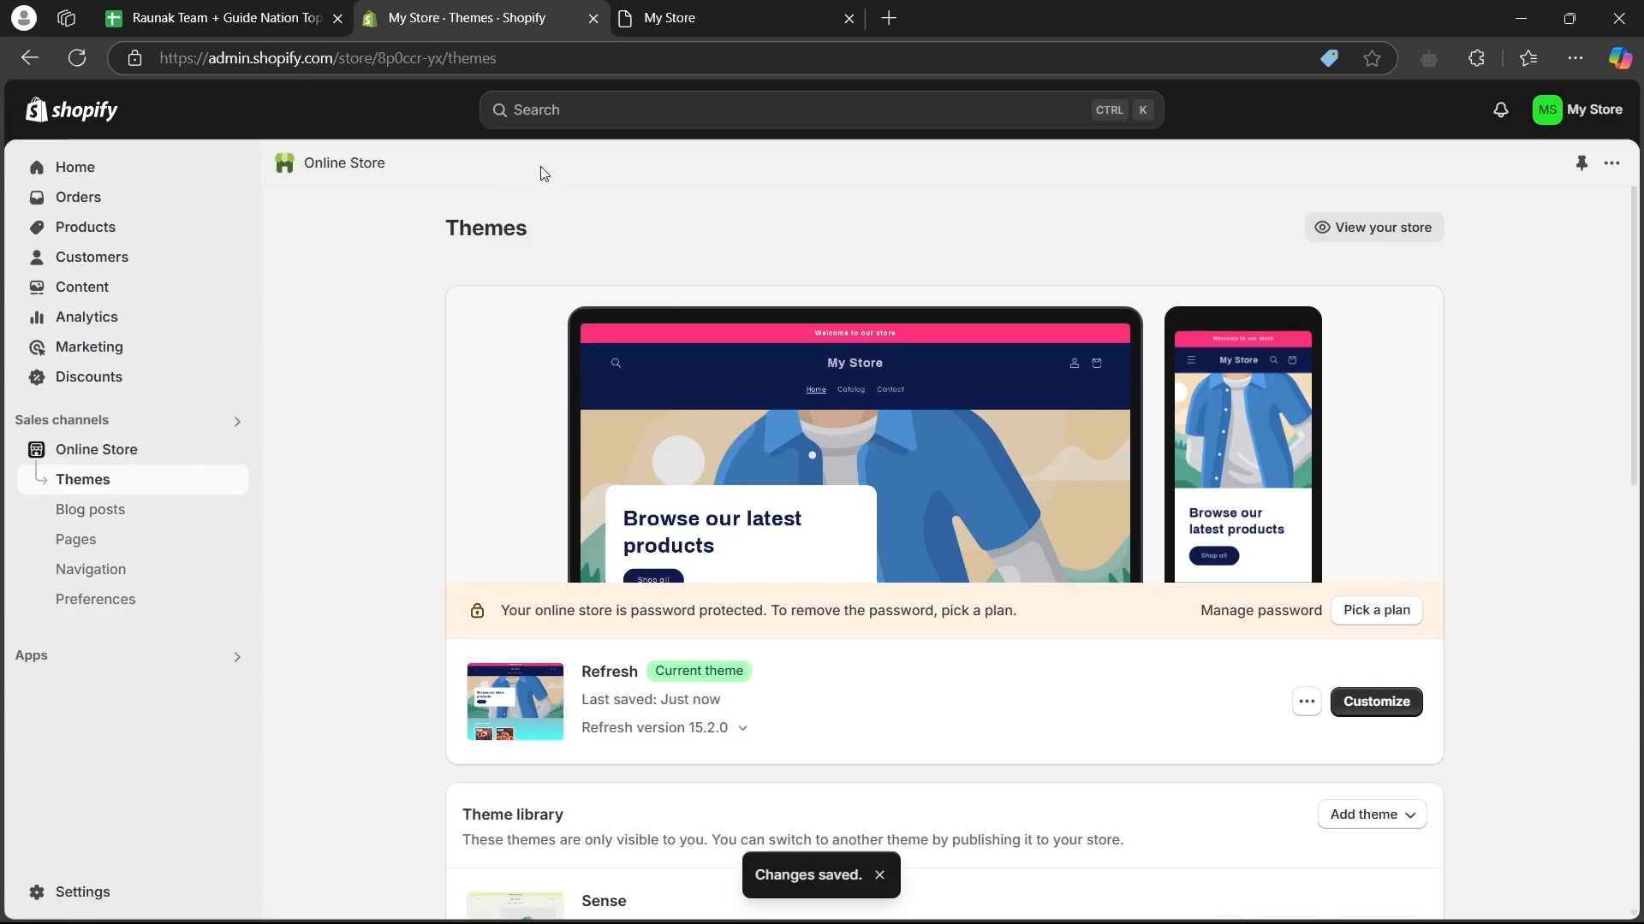
- View the live storefront and check the background of its Featured products section
{"action": "left_click", "coordinate": [232, 452]}
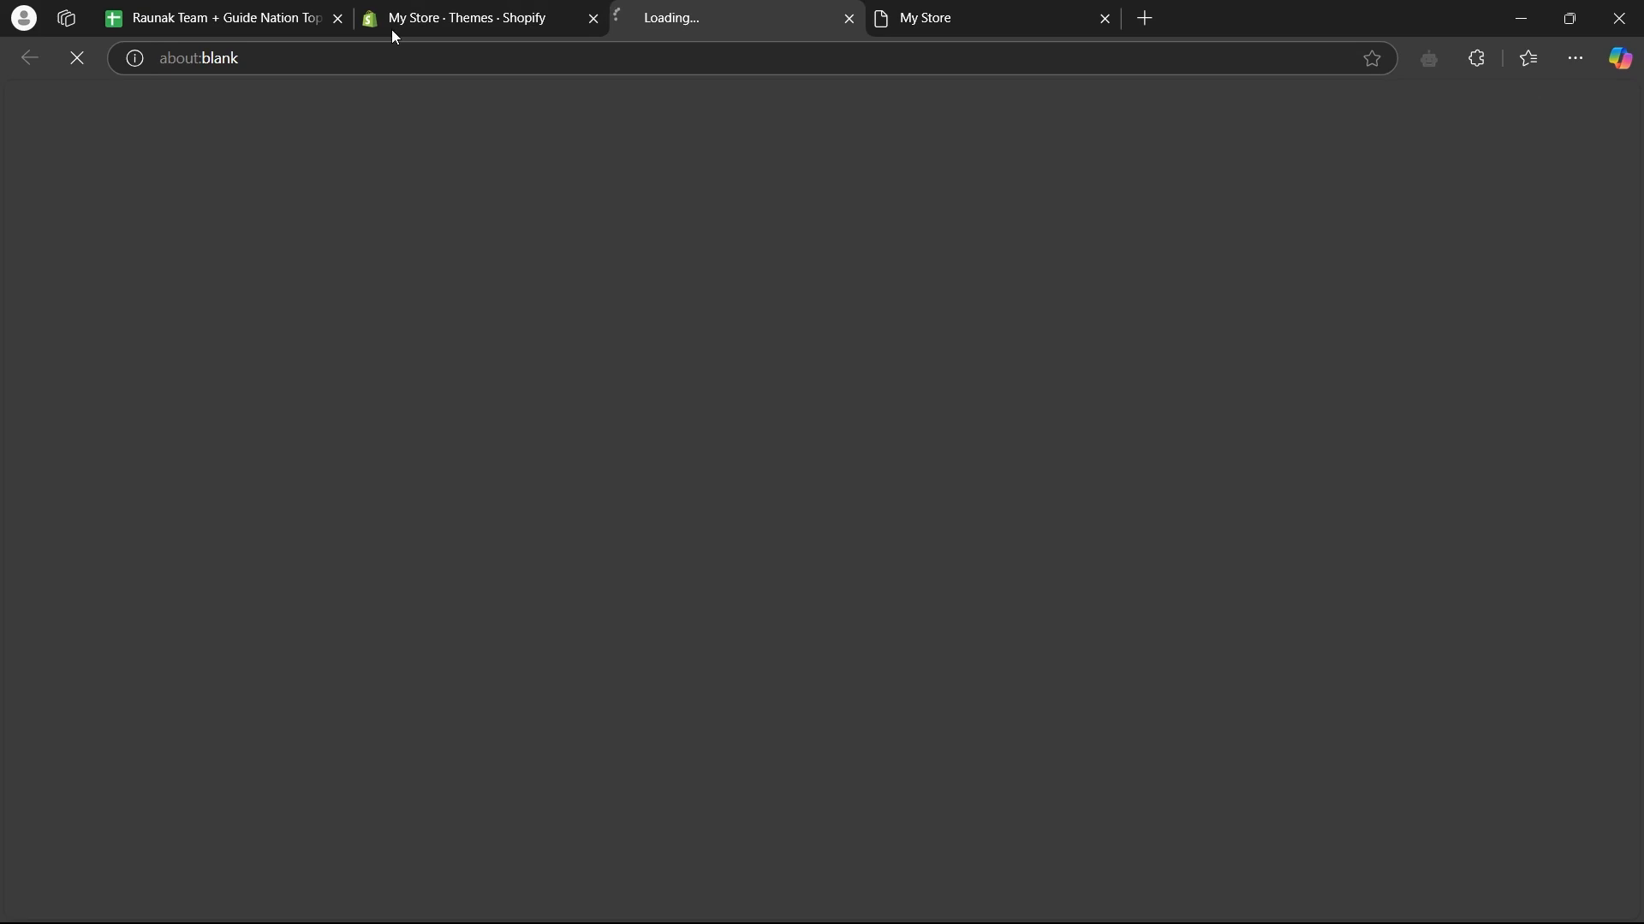
{"action": "scroll", "coordinate": [993, 445], "scroll_direction": "down", "scroll_amount": 5}
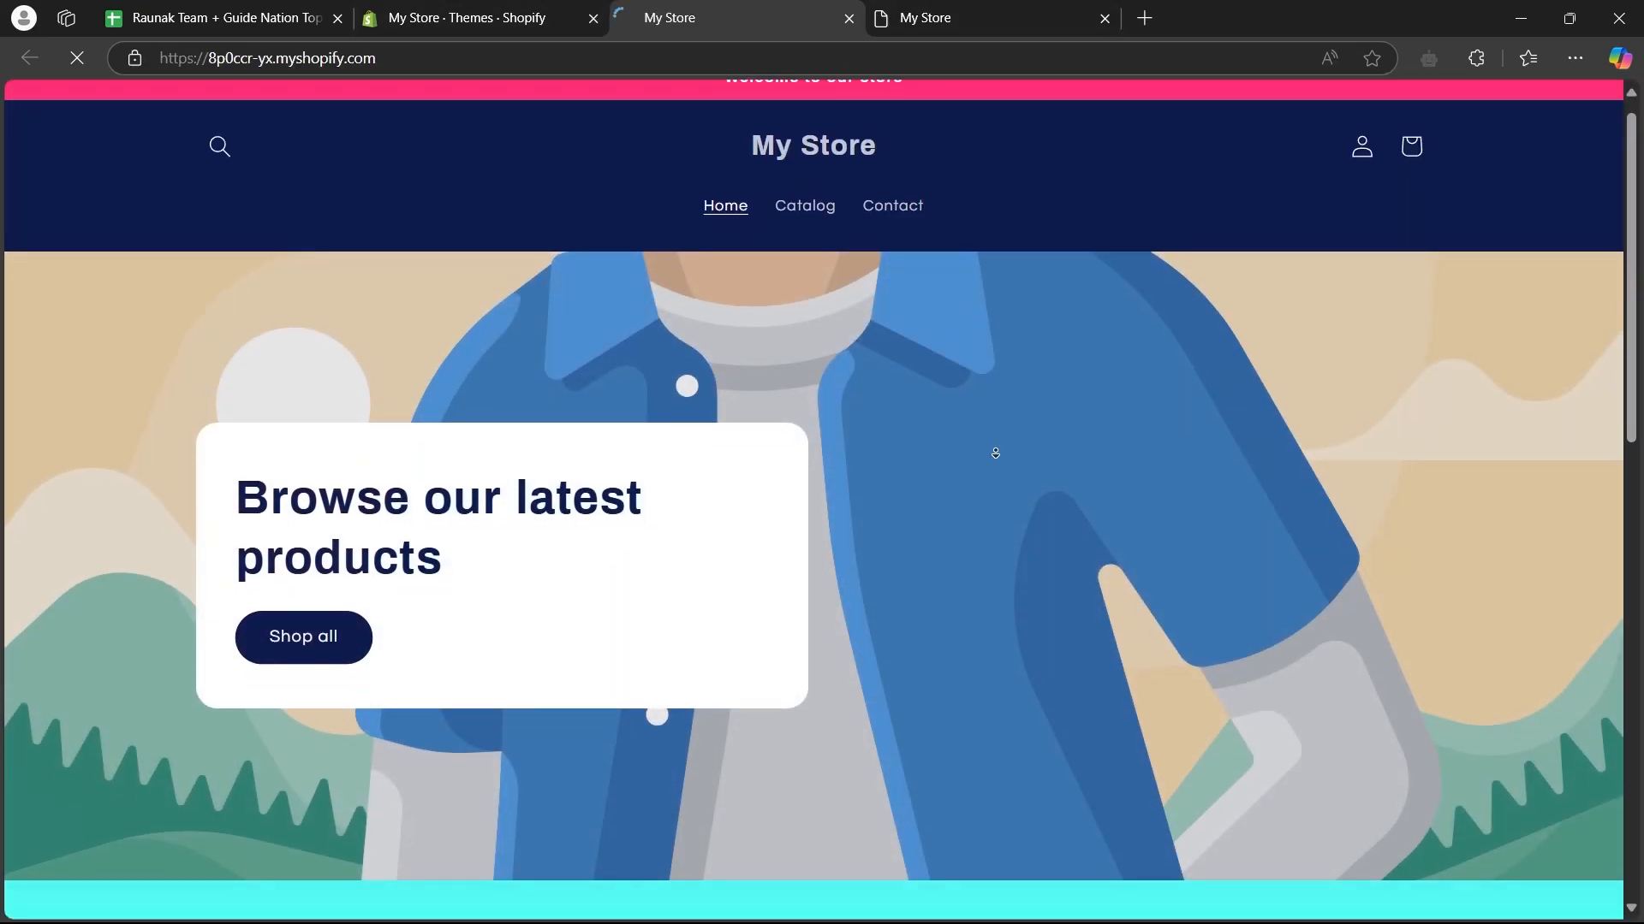
{"action": "scroll", "coordinate": [999, 441], "scroll_direction": "down", "scroll_amount": 5}
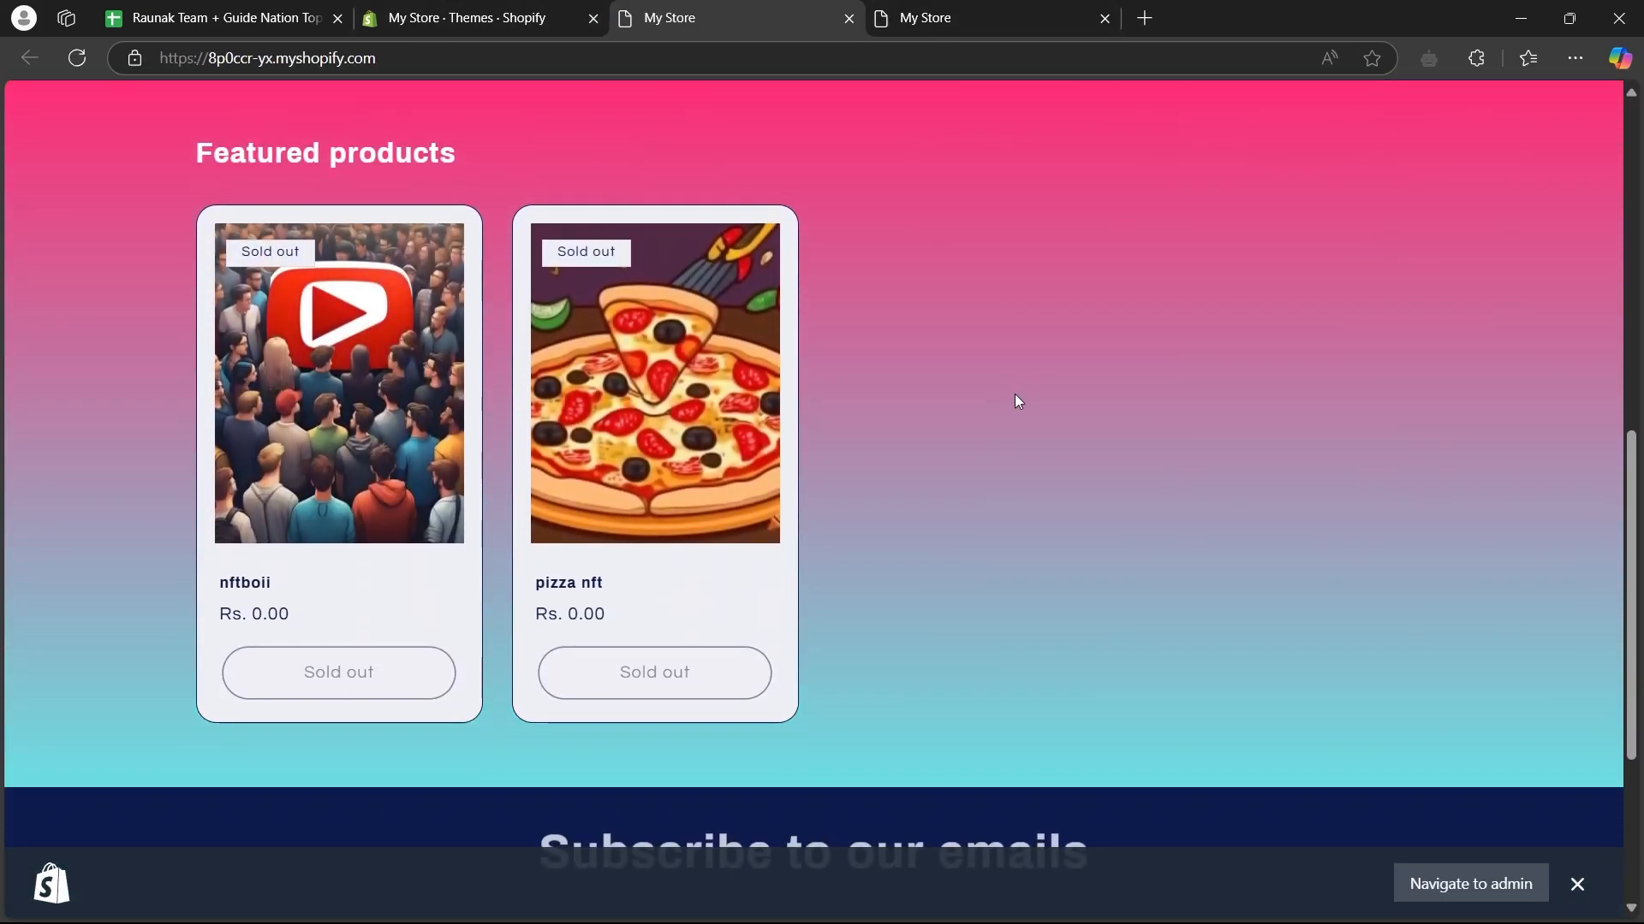